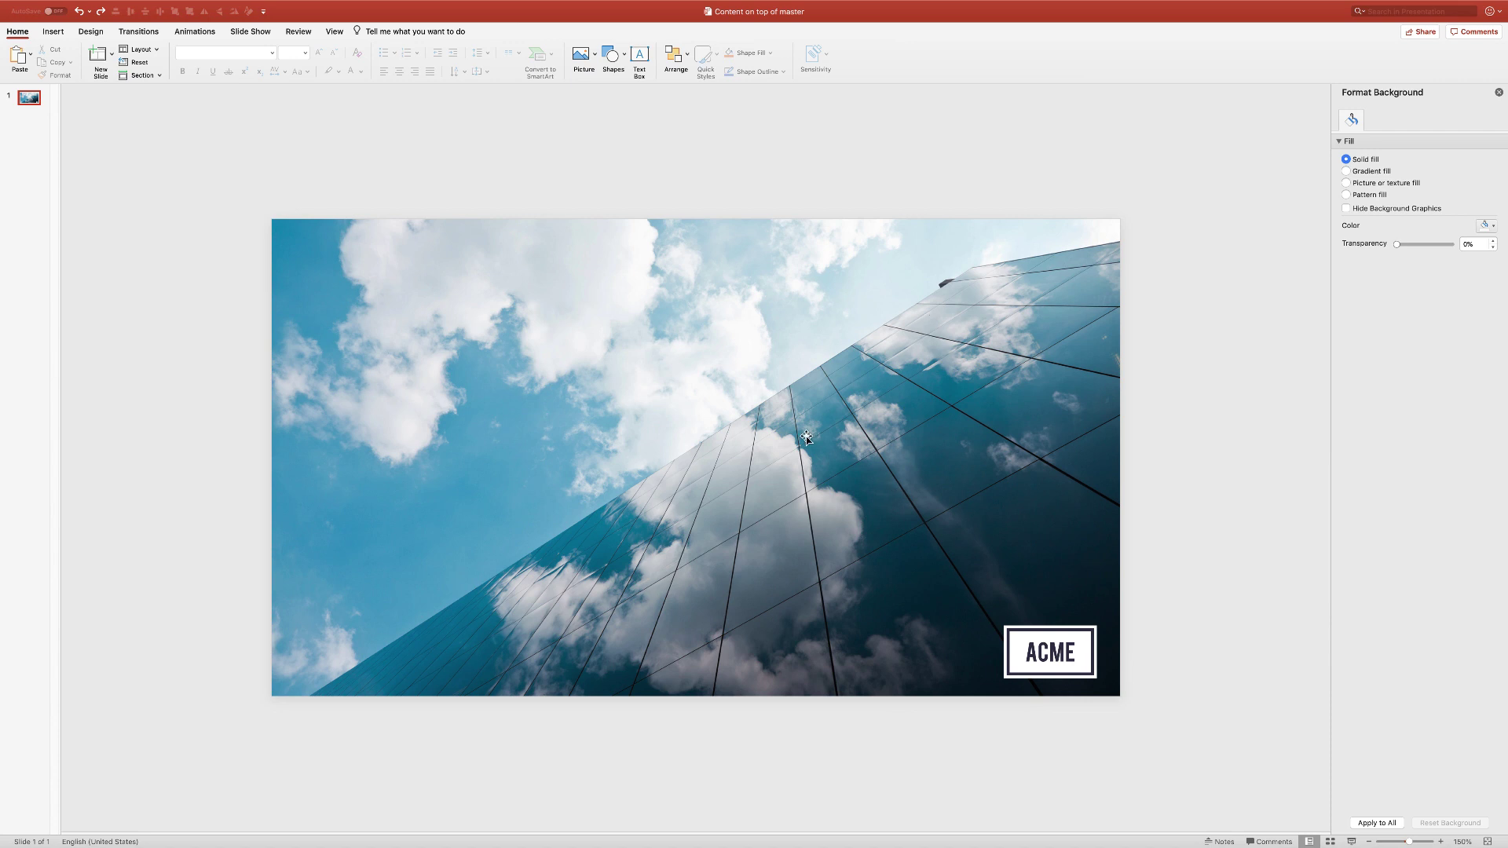
Step: Test the full-bleed photo's layering by moving it and undoing, then nudge the ACME logo
left_click_drag(874, 471, 712, 549)
key("super+z")
left_click(1073, 637)
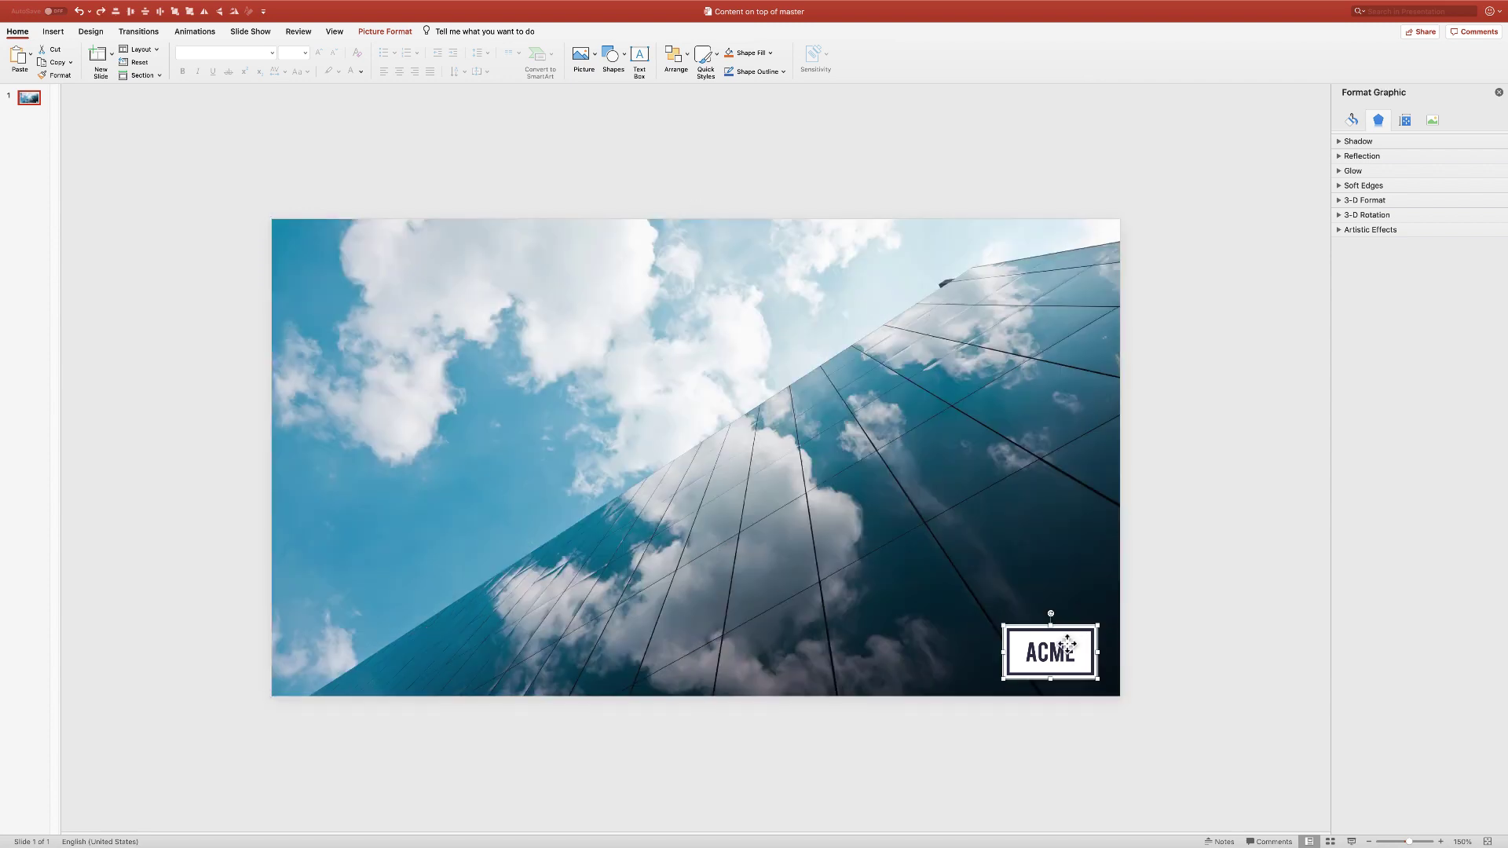
left_click_drag(1043, 644, 1009, 625)
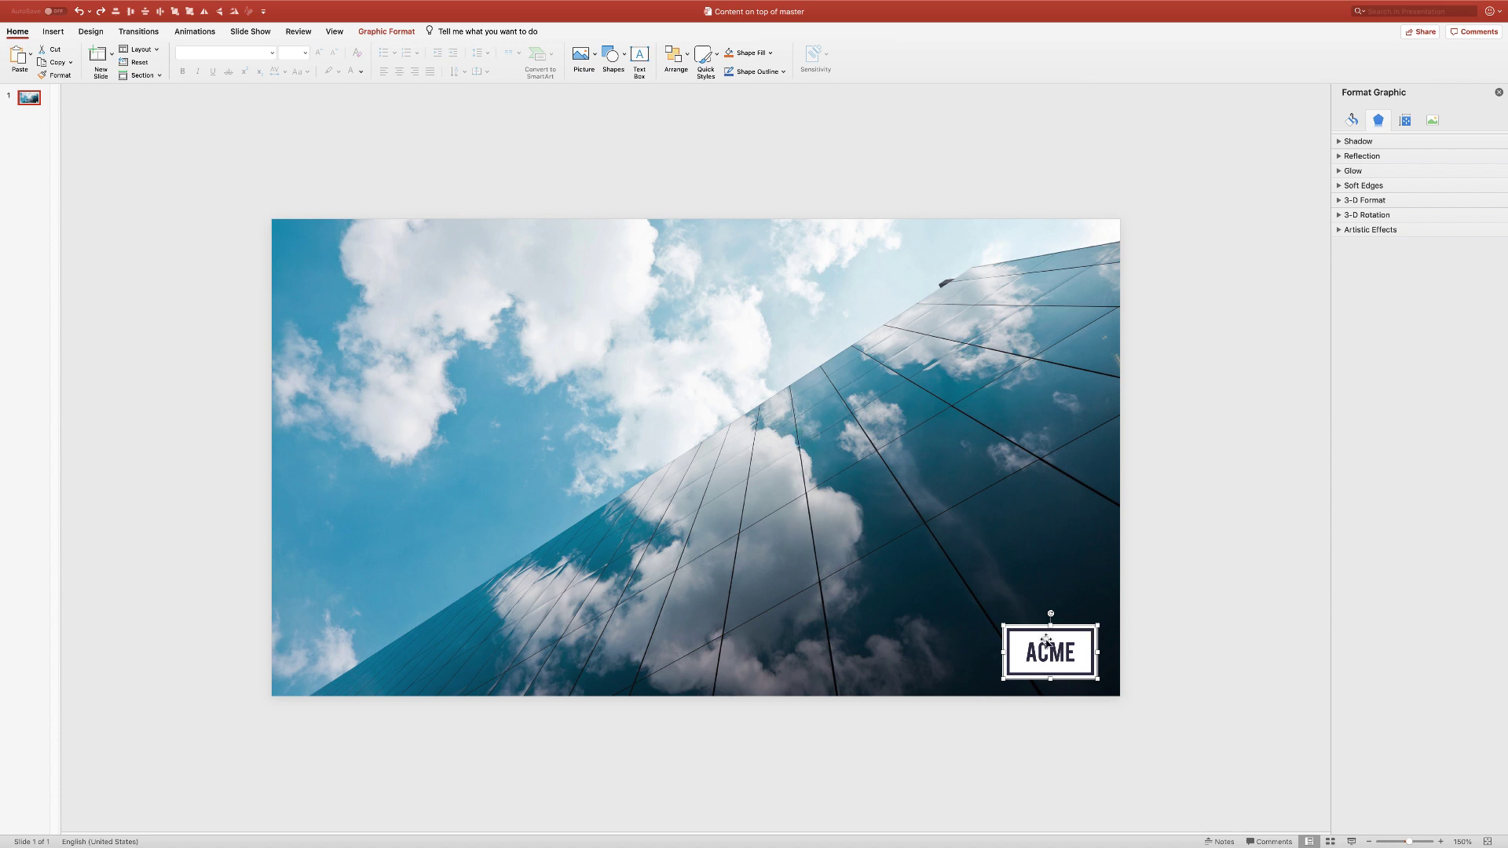
Step: In Slide Master view, inspect the picture placeholder and master ACME logo, then return to Normal view
left_click(1308, 841, "shift")
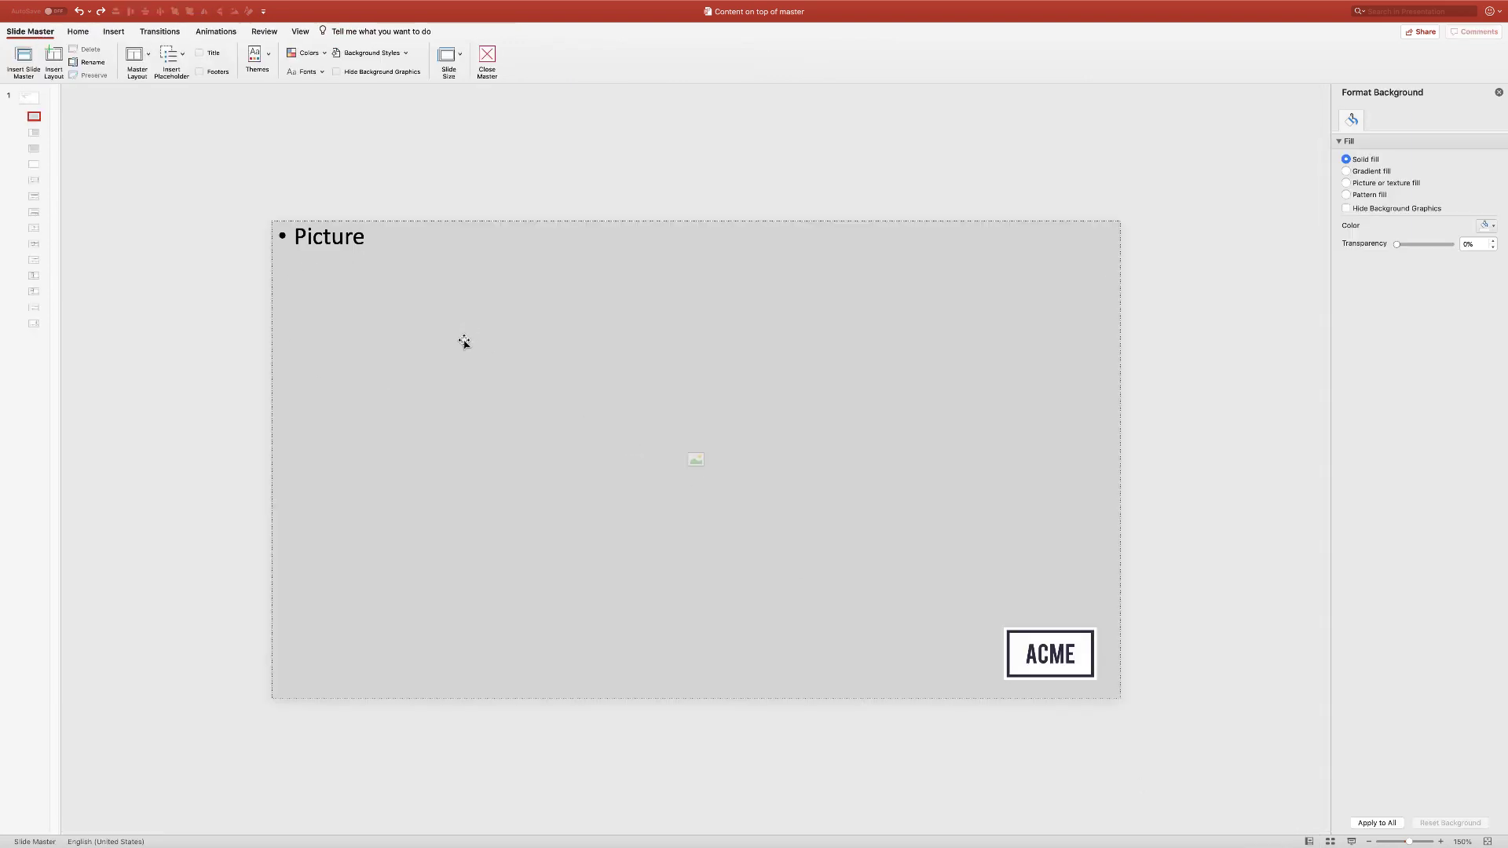
left_click_drag(576, 424, 491, 471)
key("super+z")
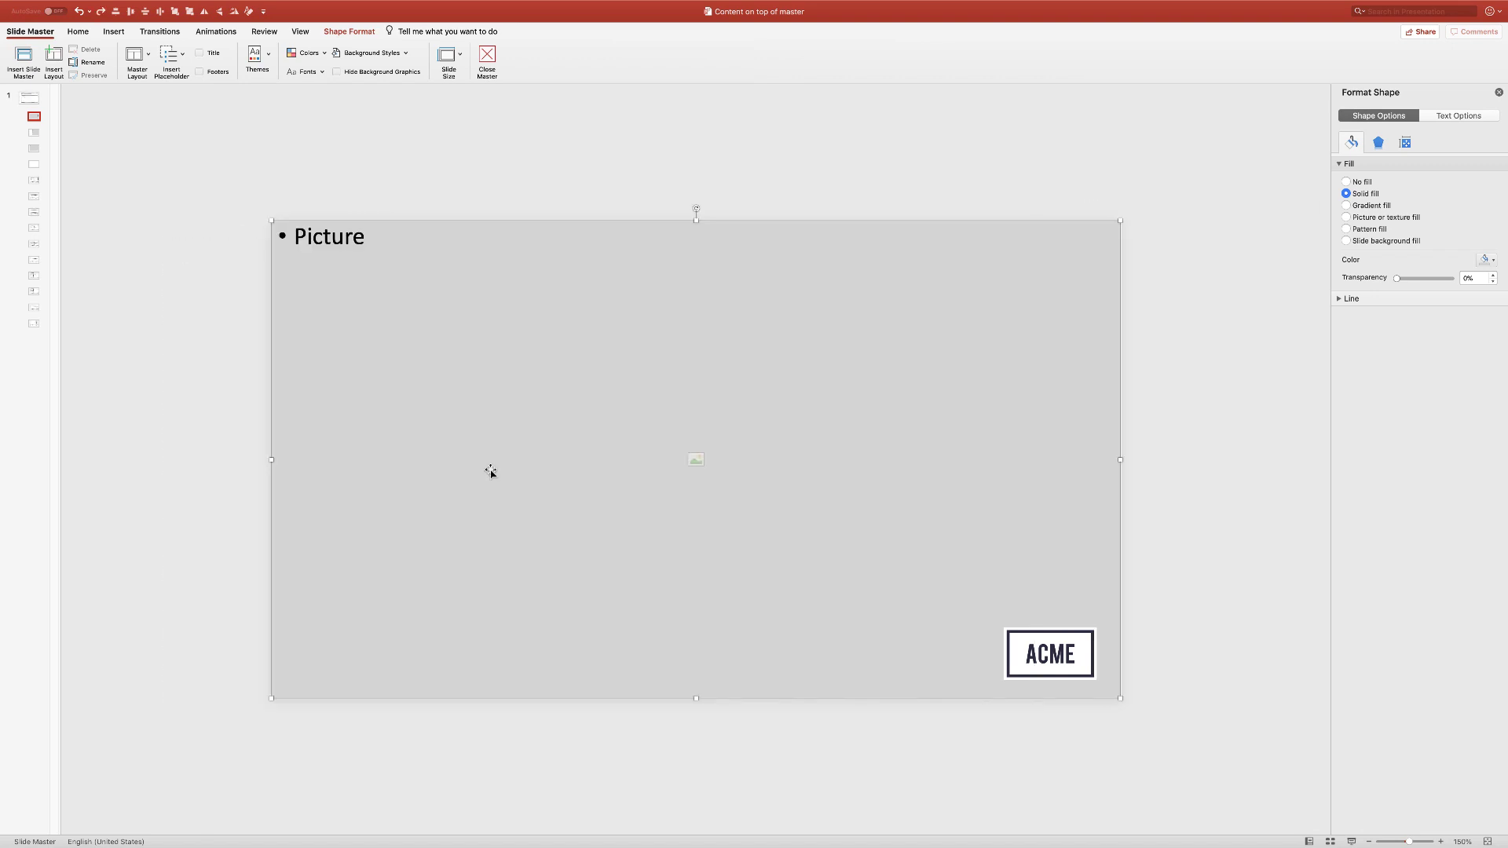
left_click(1031, 657)
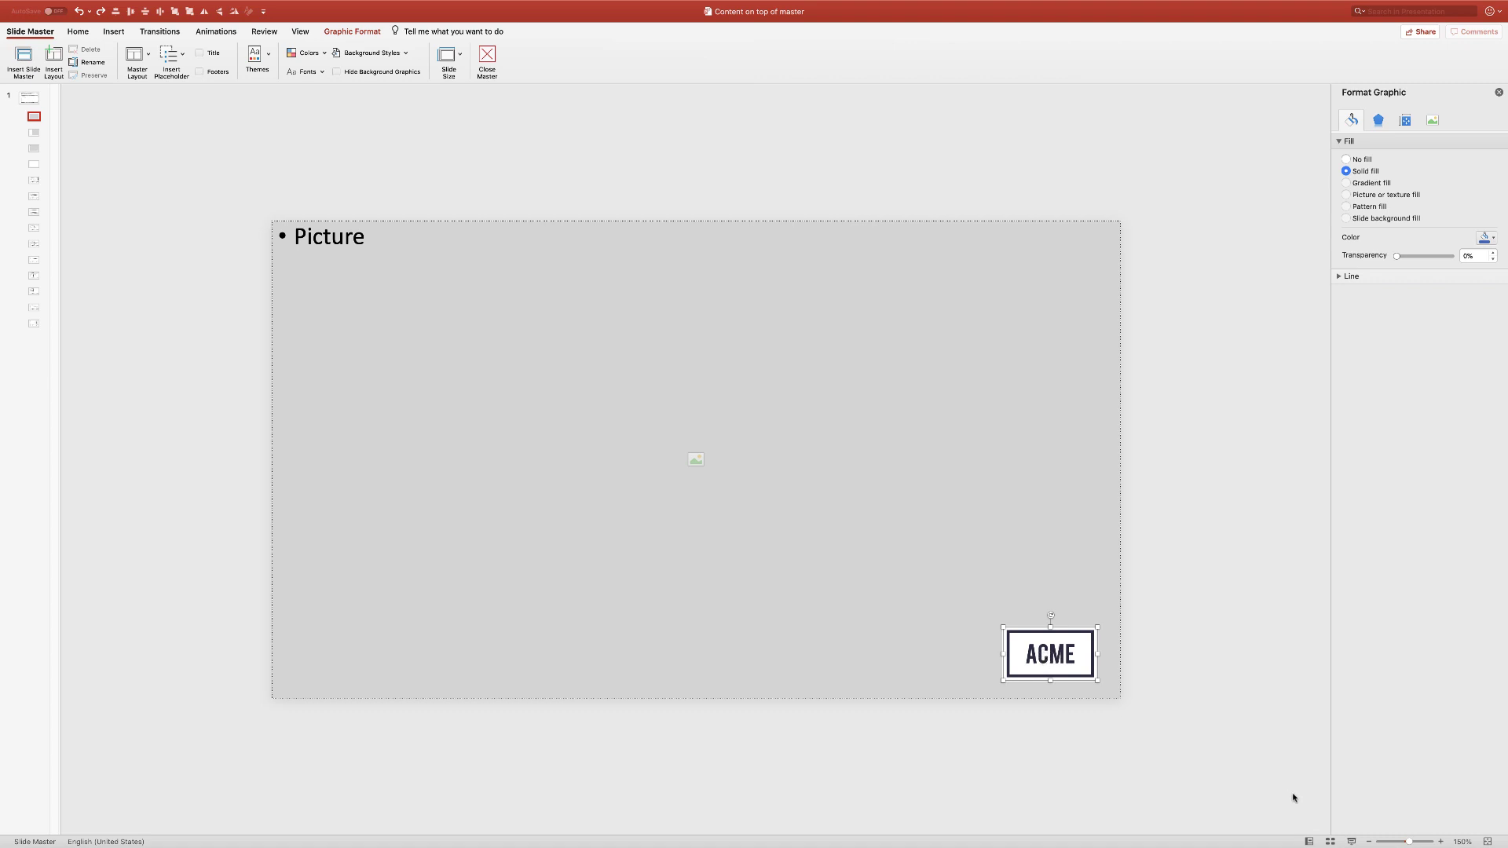
left_click(1308, 842)
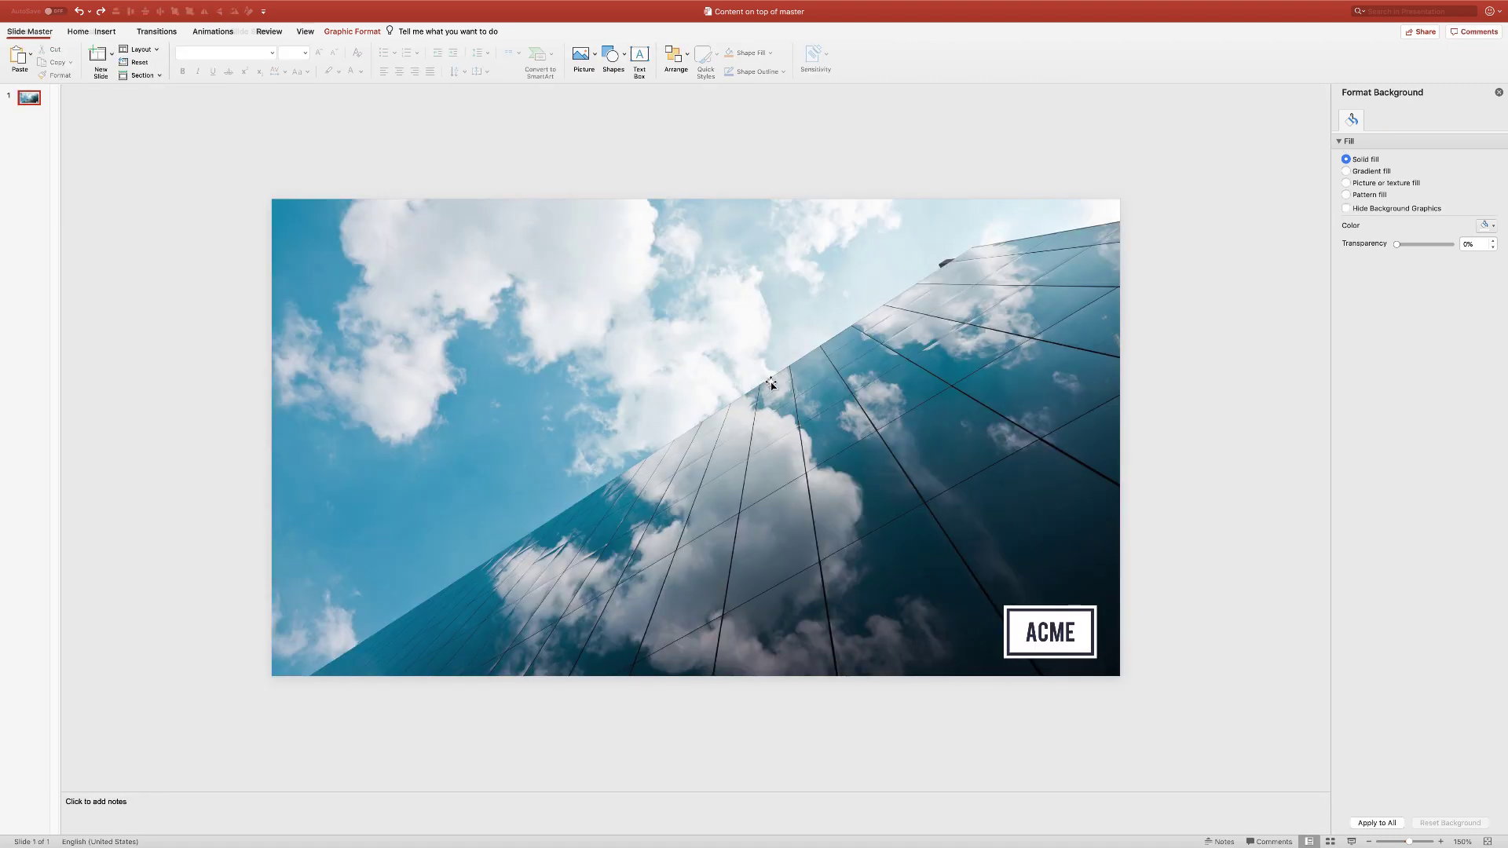
Step: Move the slide's ACME logo past the right edge and reapply the 2_Blank layout
left_click(1039, 631)
left_click_drag(1039, 631, 1239, 633)
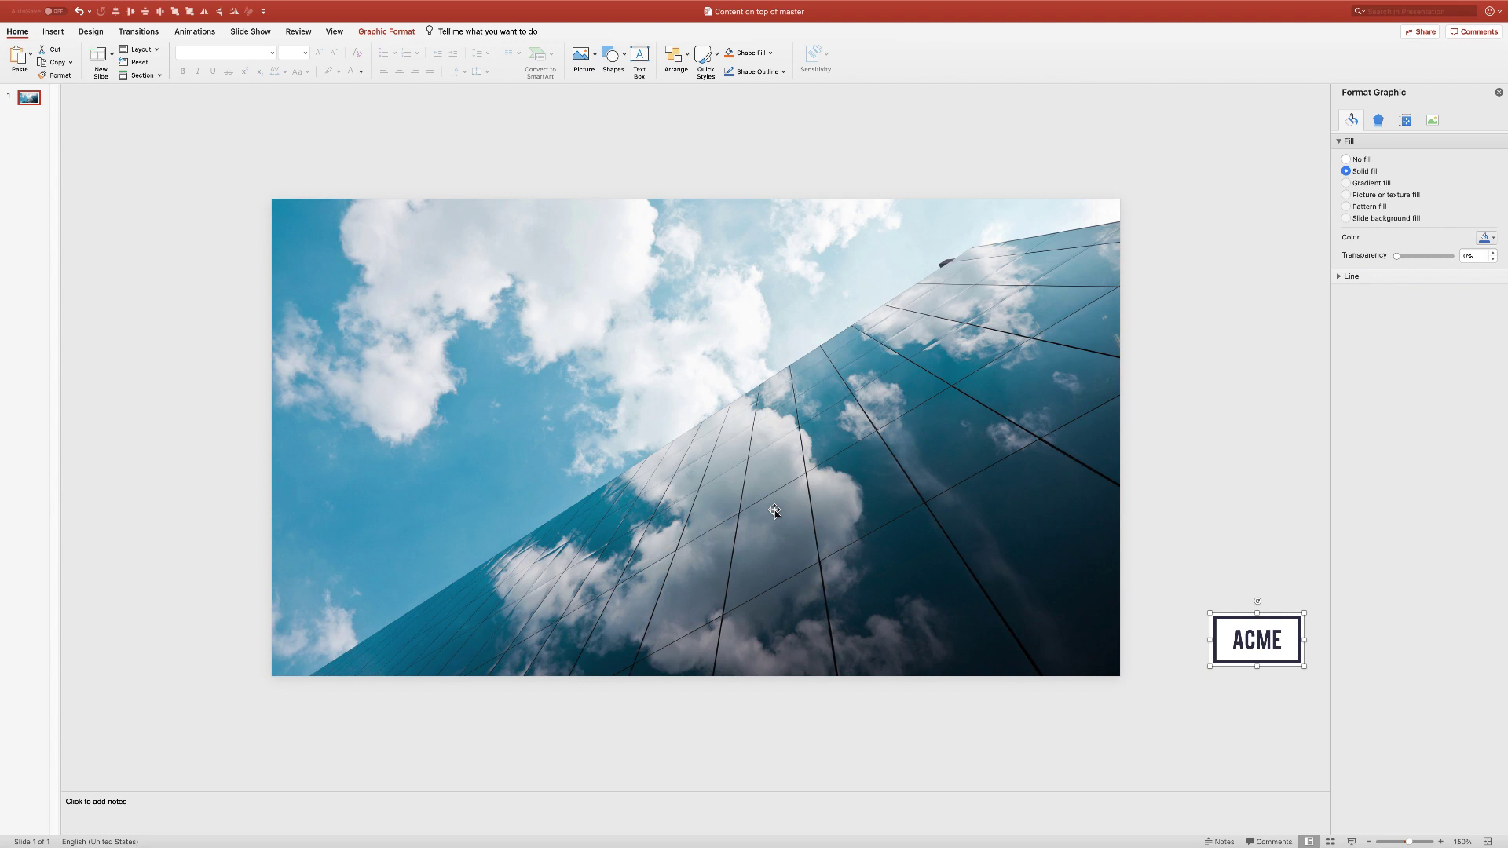
left_click(141, 49)
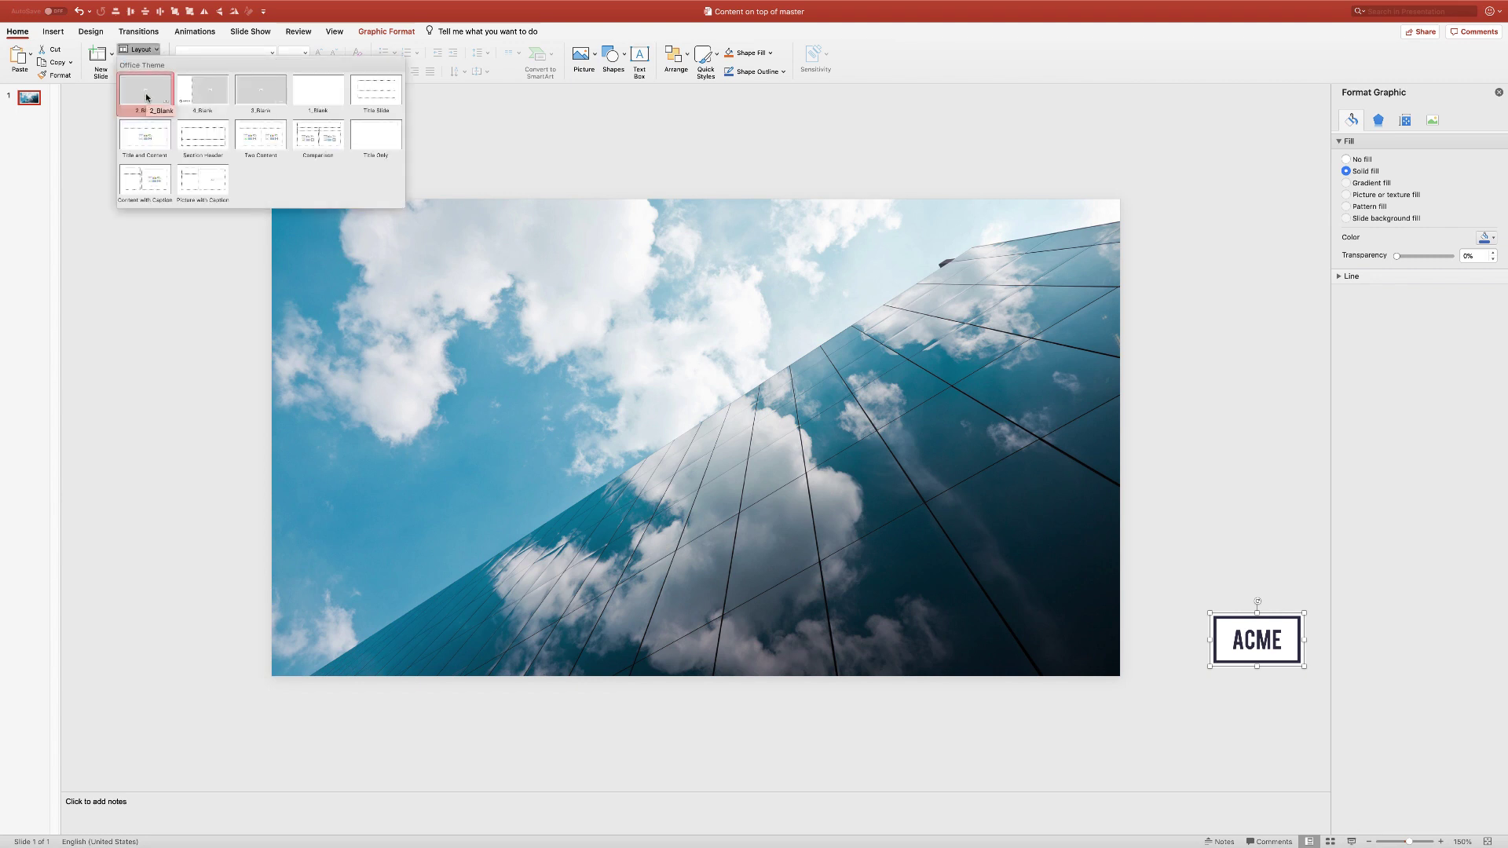
left_click(146, 98)
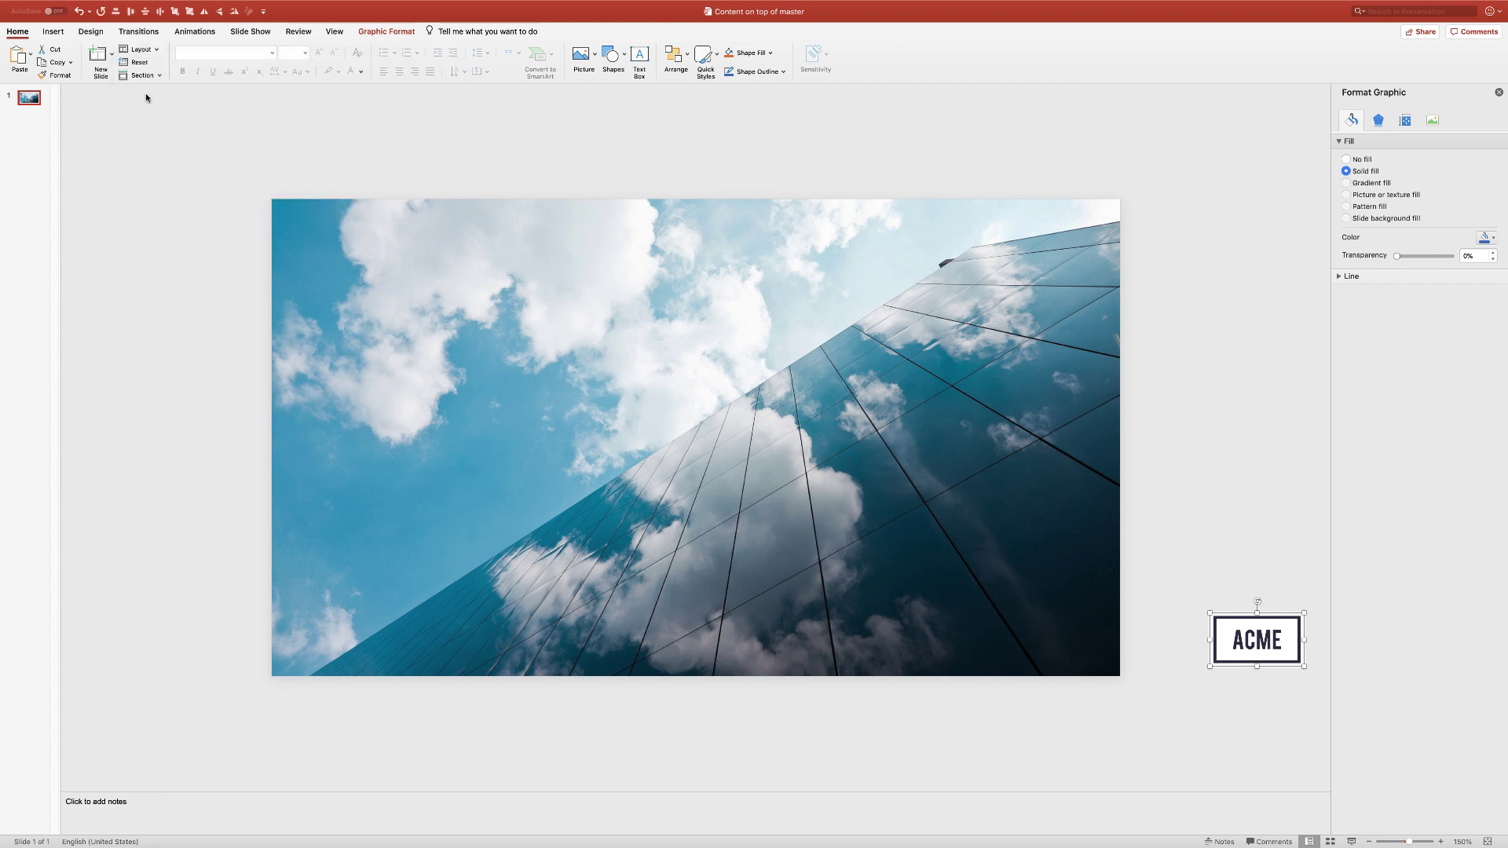
Step: Test the photo by deleting and restoring it, sliding it left and back, then reposition the off-slide logo
left_click(735, 383)
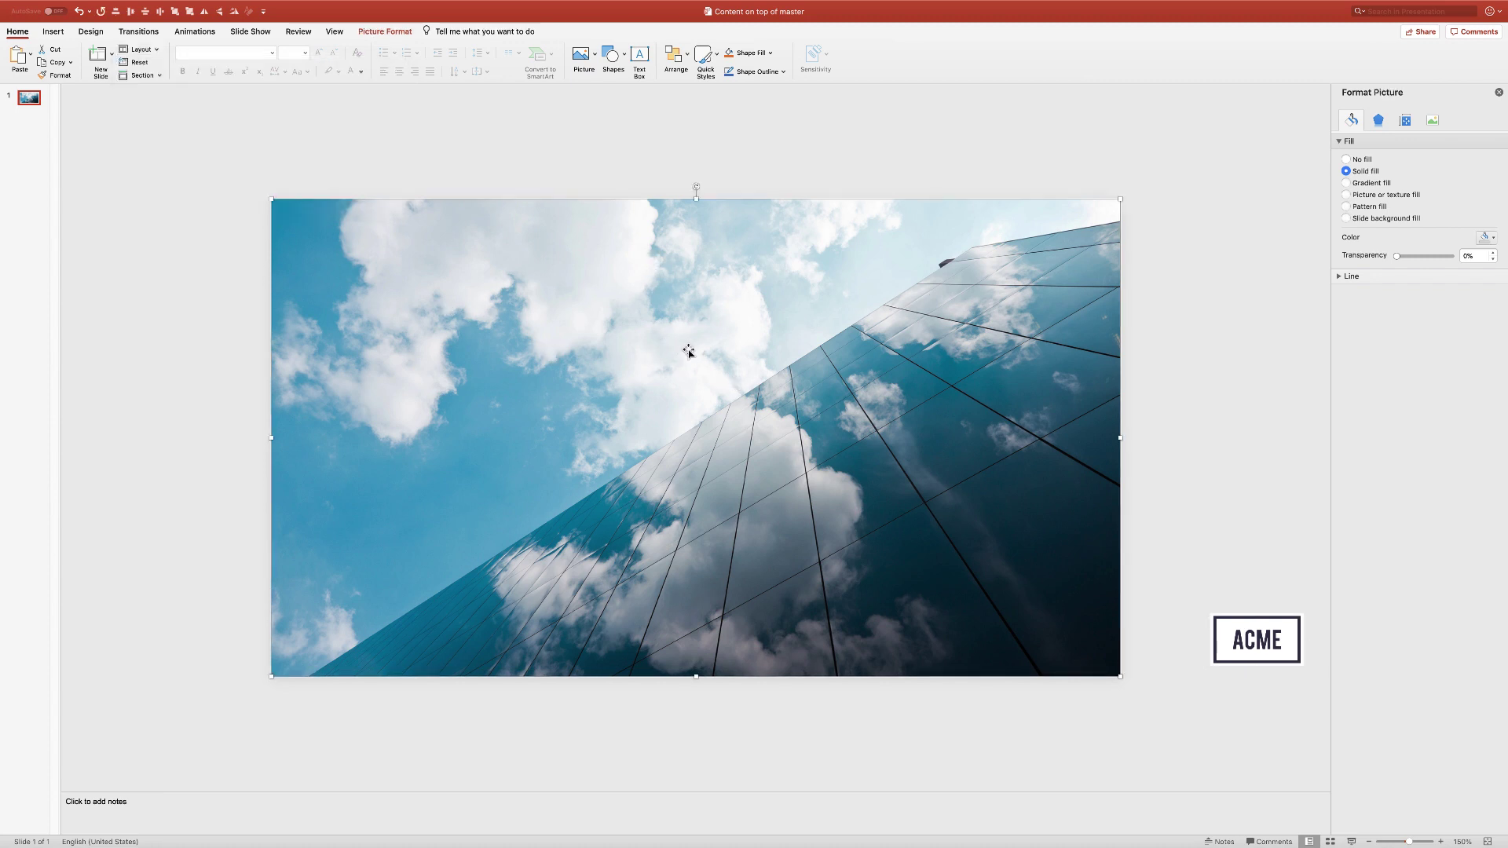
key("super+z")
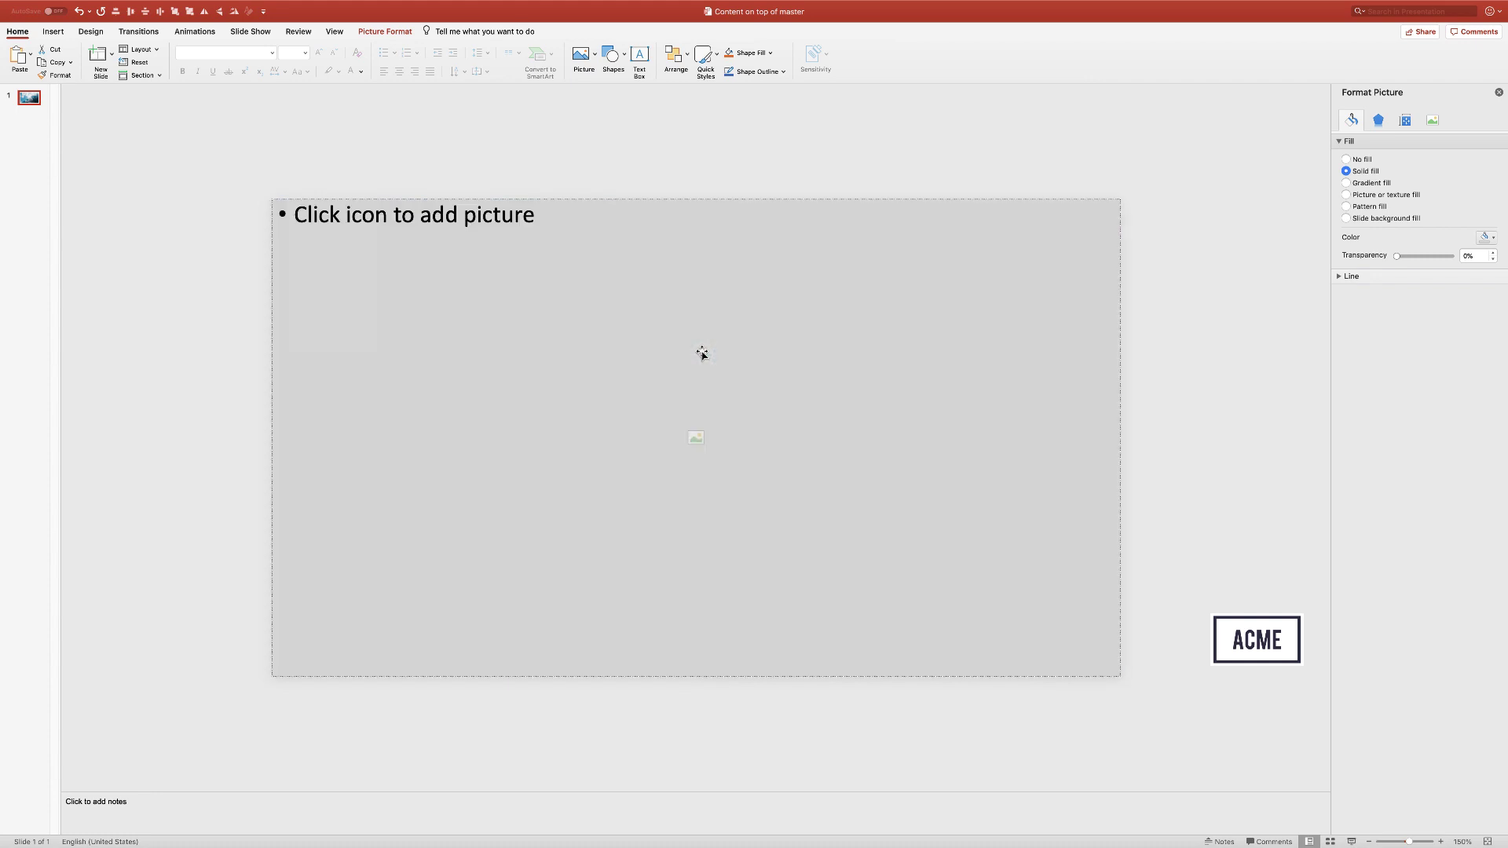
key("super+y")
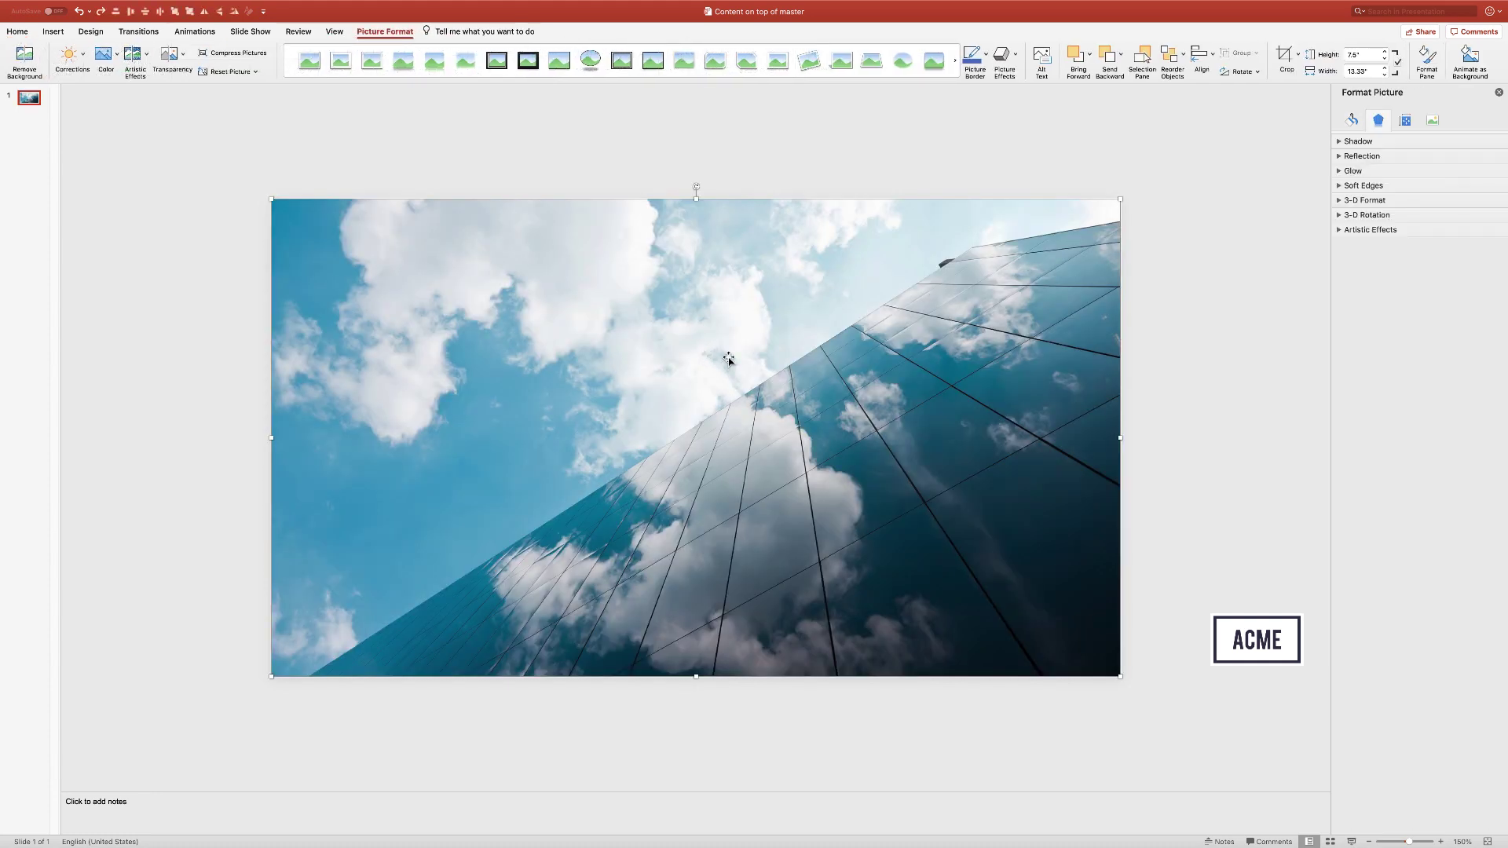
left_click_drag(731, 359, 588, 360)
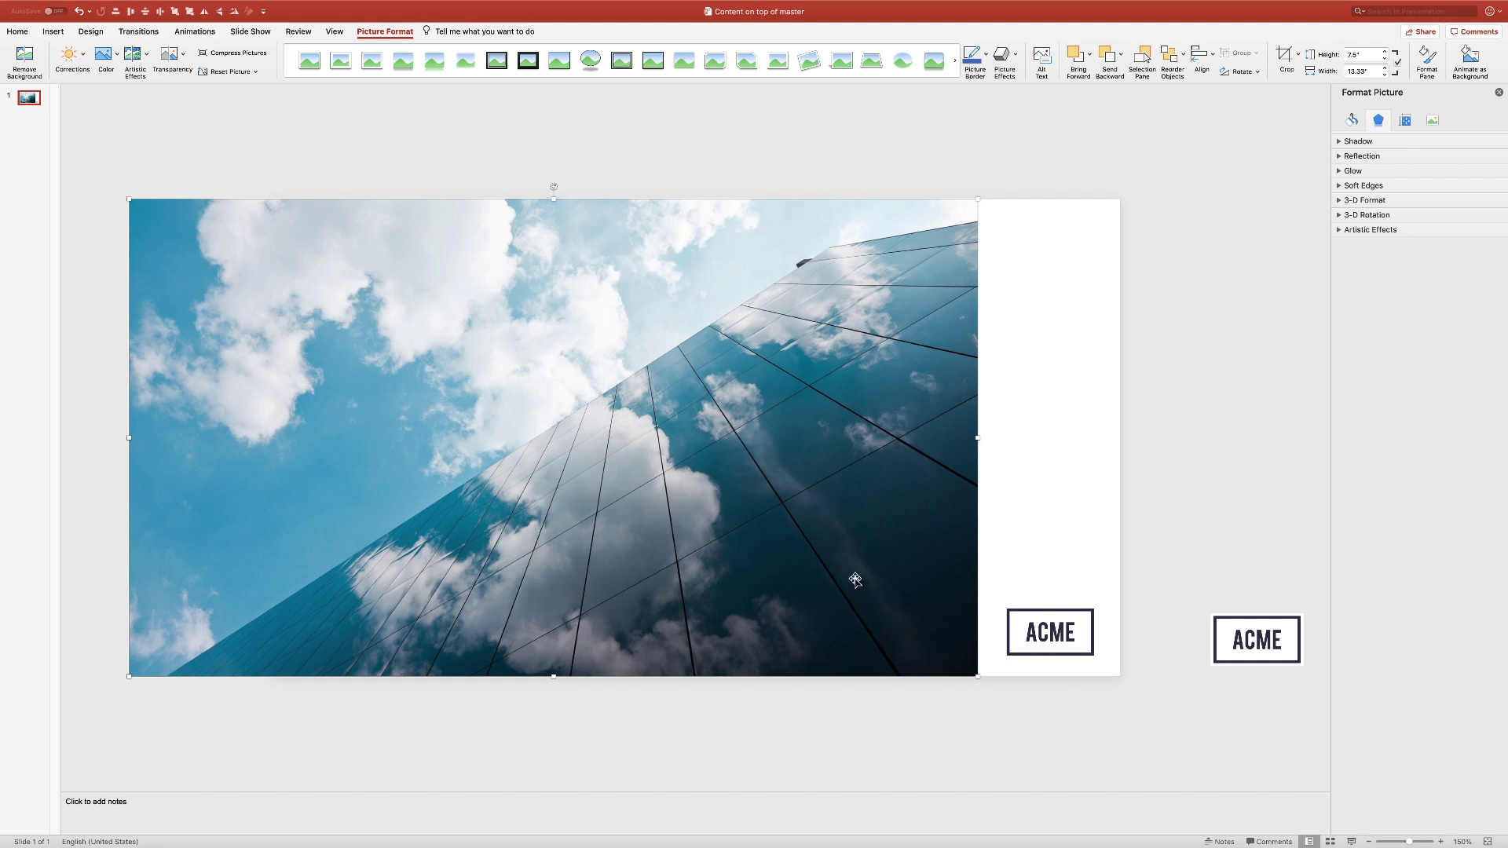
left_click_drag(855, 580, 979, 622)
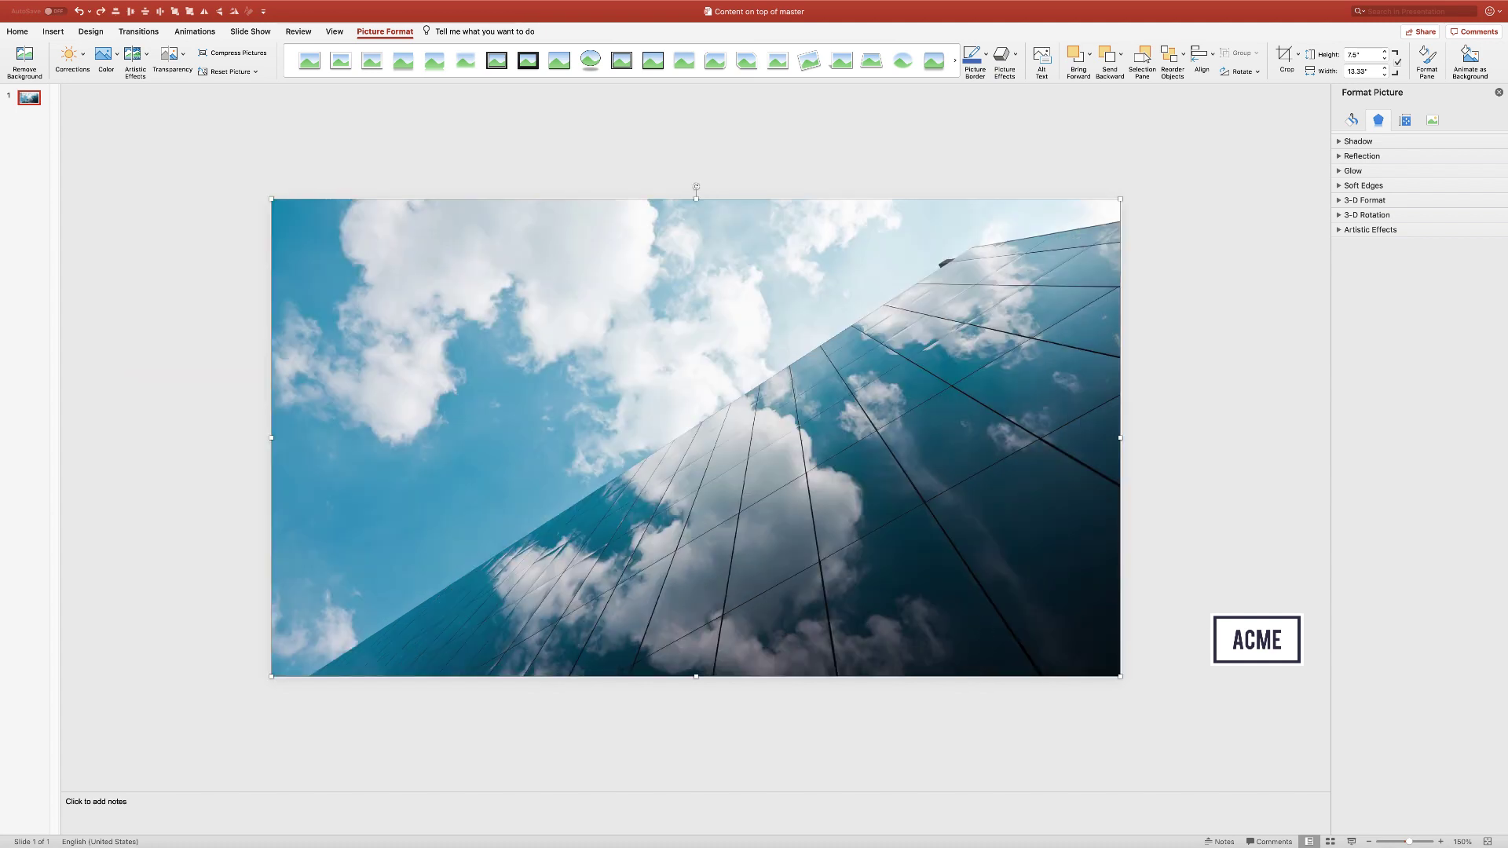
left_click_drag(1264, 638, 1208, 641)
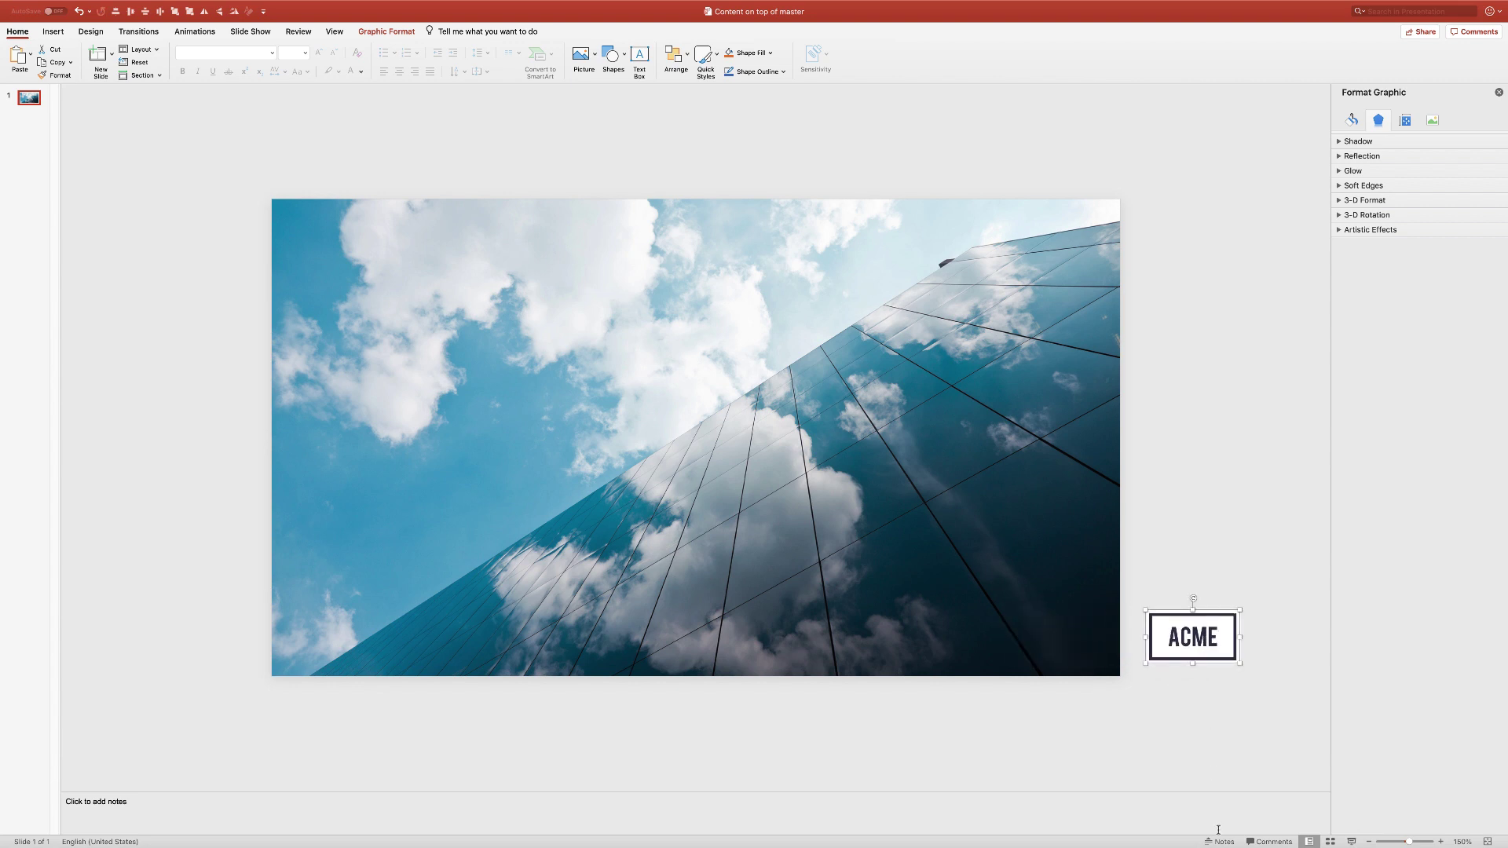
Step: In the slide master, subtract the ACME logo's rectangle from the picture placeholder using Merge Shapes
left_click(1308, 841, "shift")
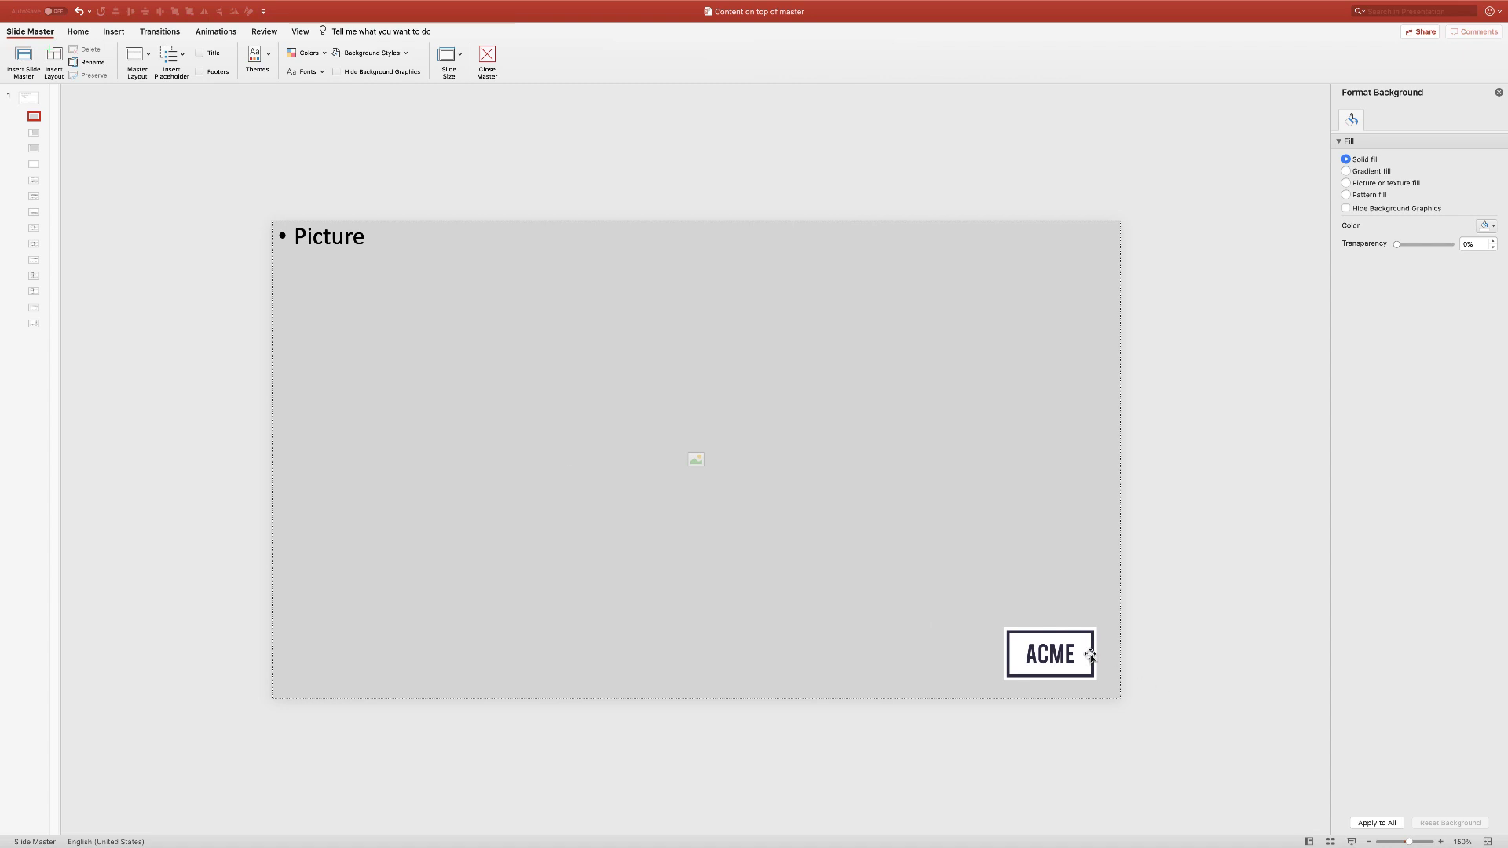
left_click(1061, 656)
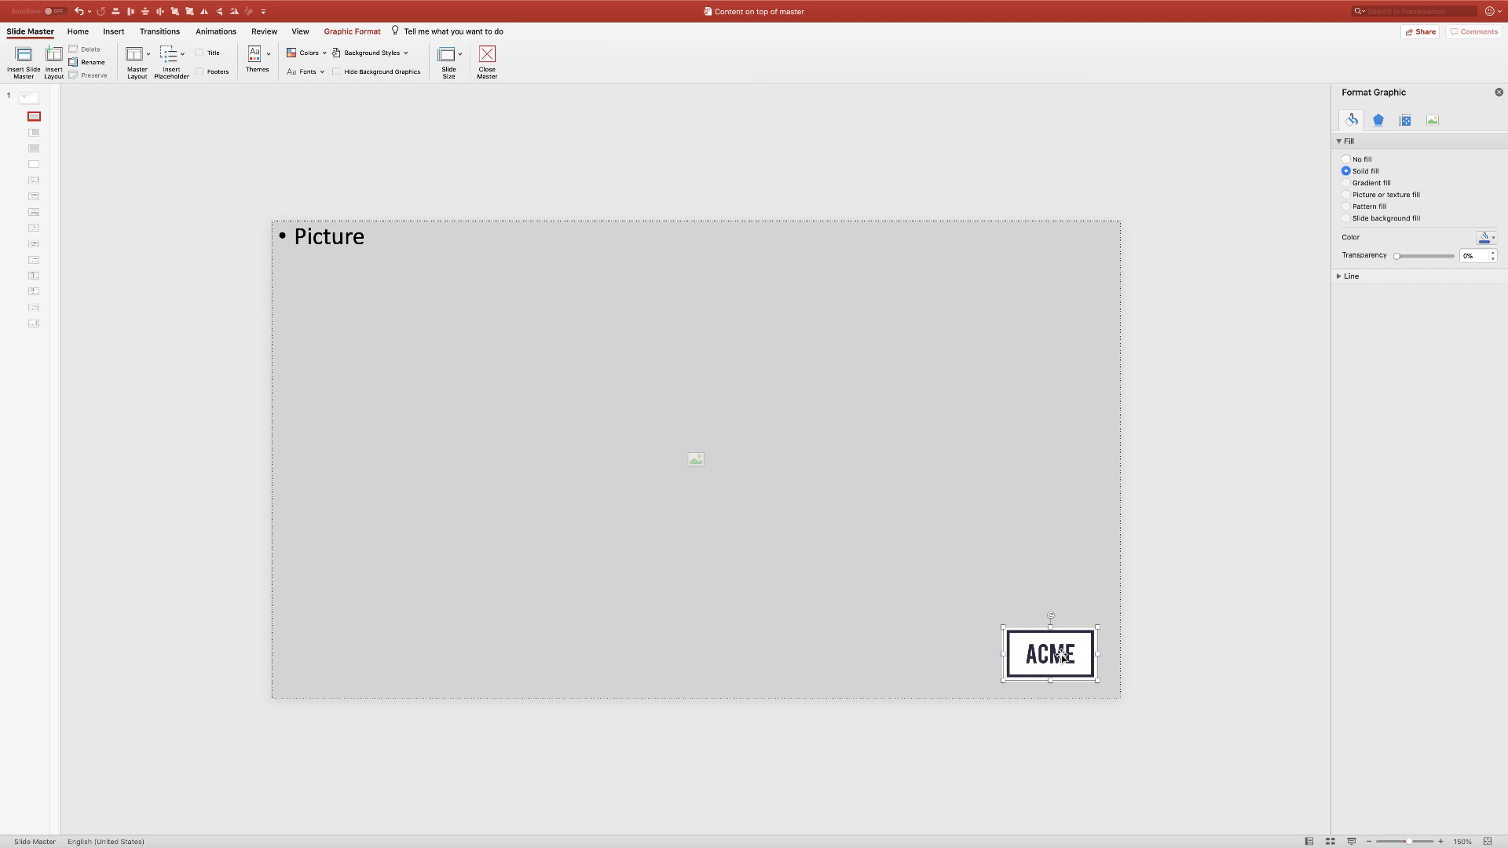
left_click(1063, 717)
left_click(621, 370)
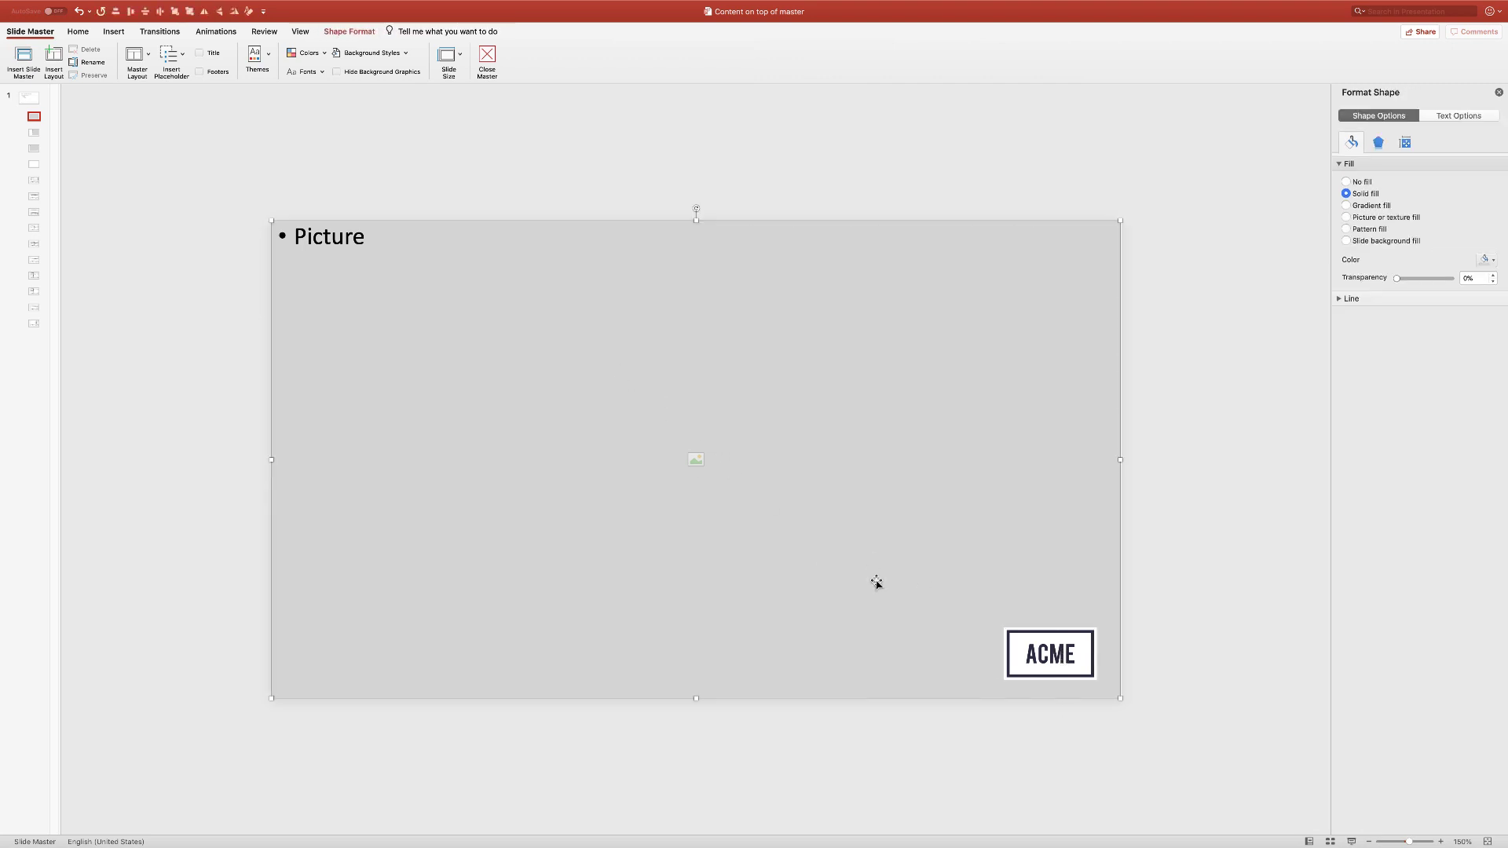
left_click(1043, 652)
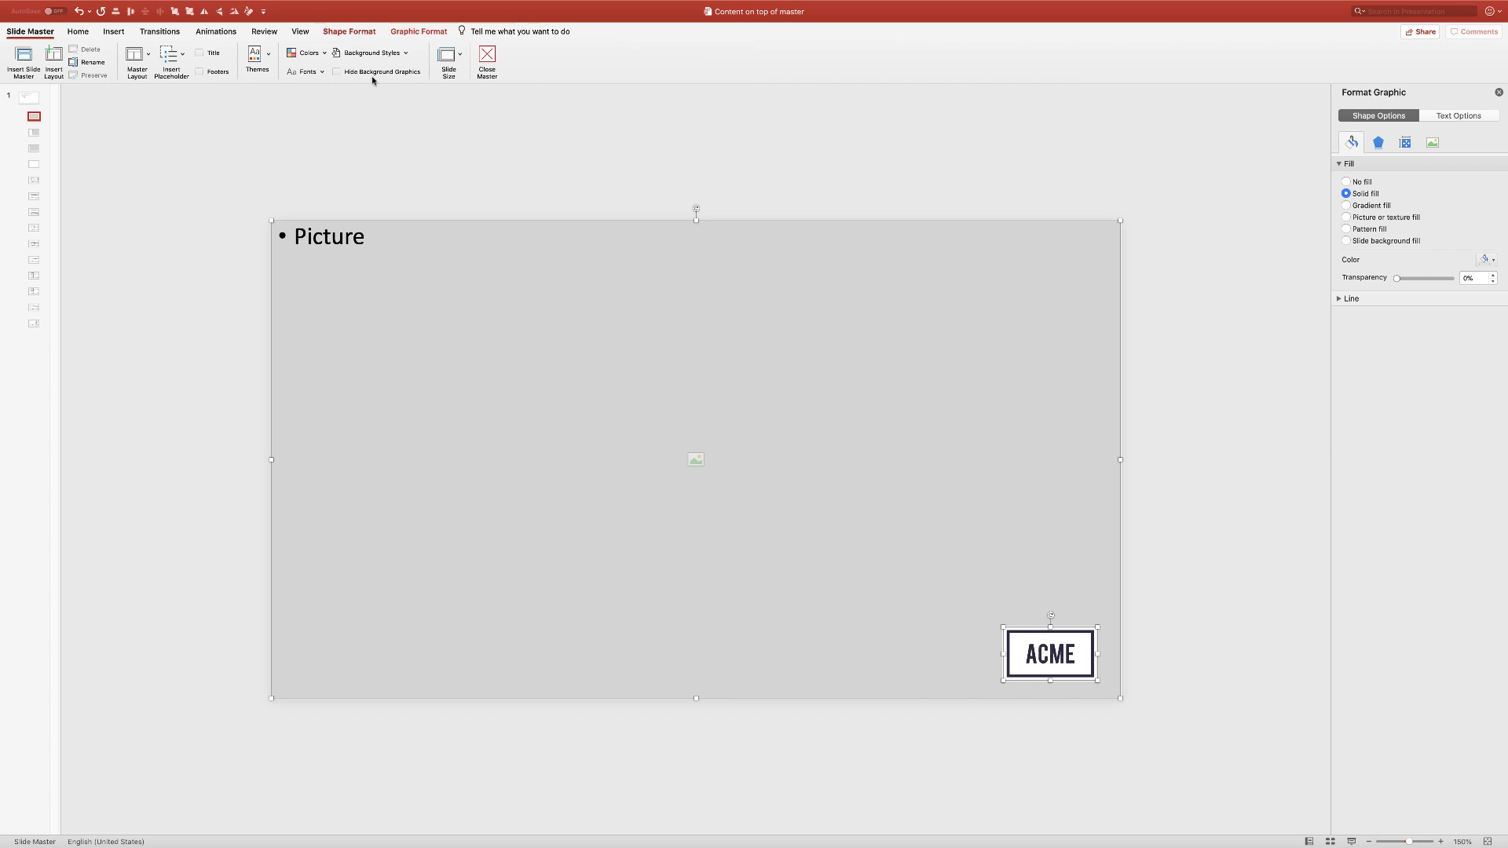
left_click(186, 73)
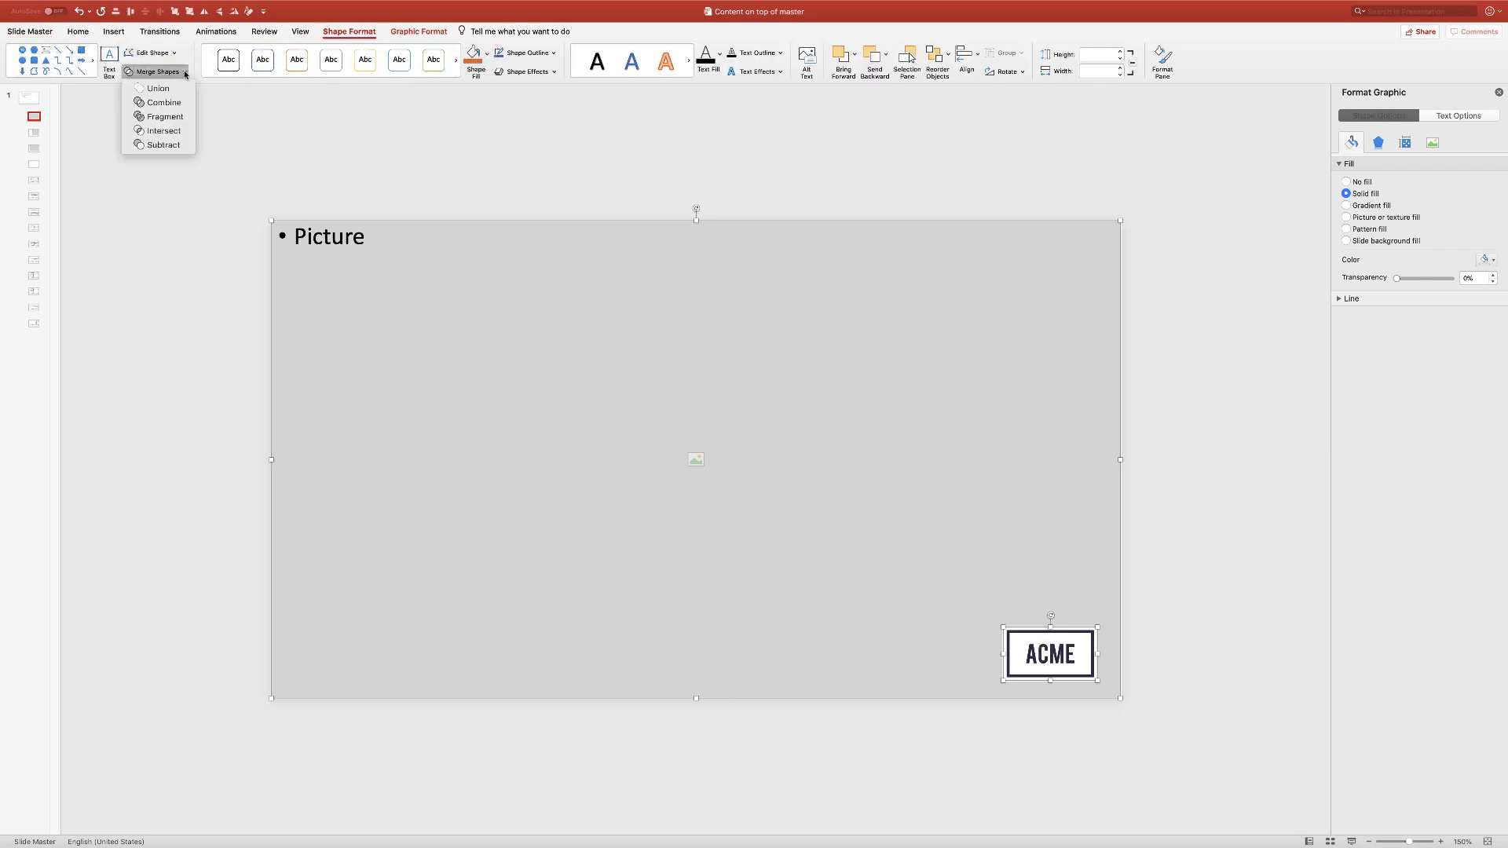
left_click(175, 146)
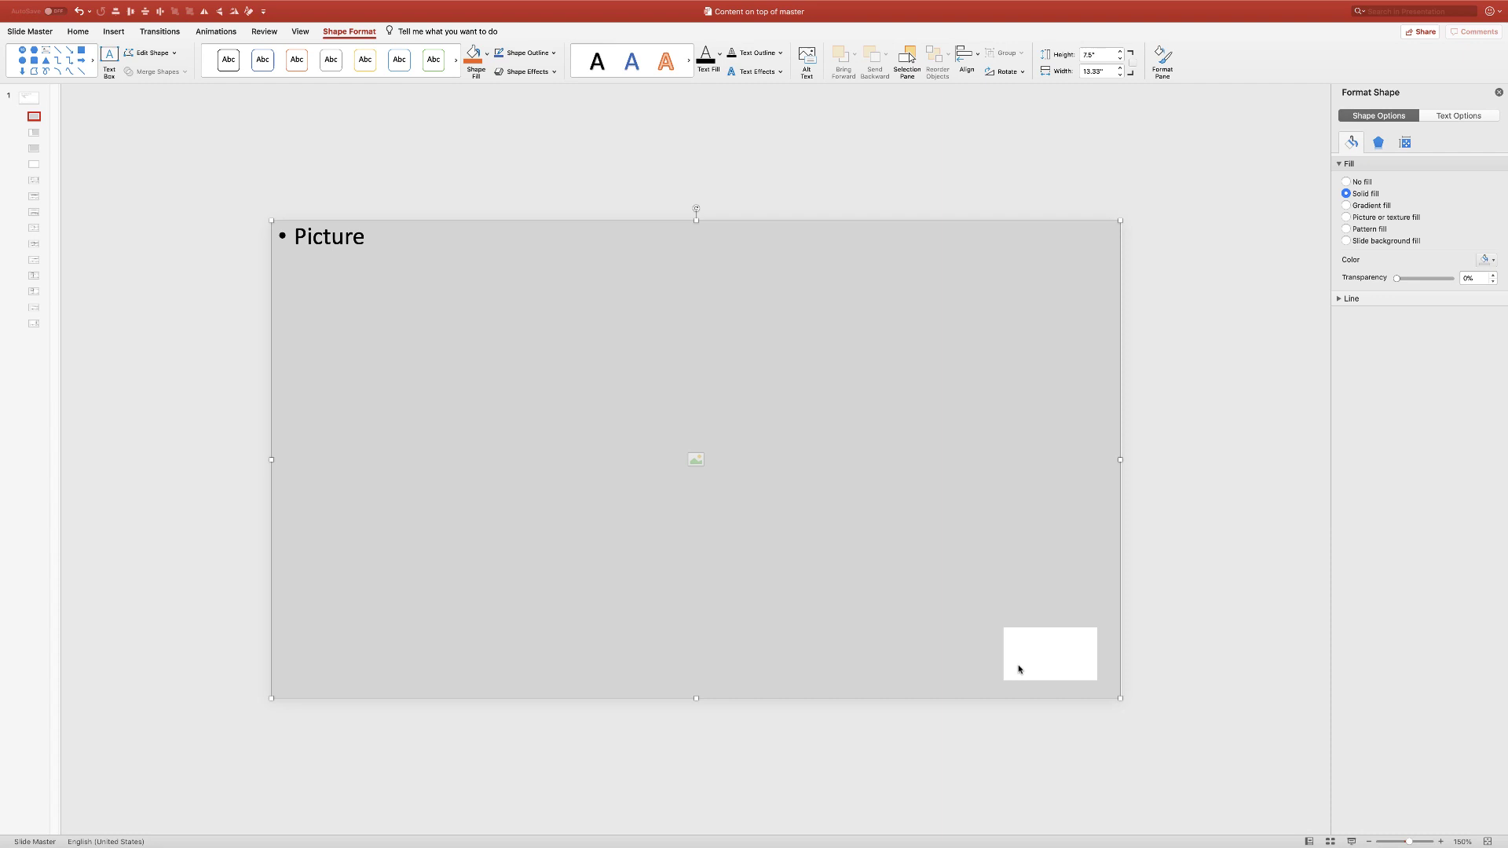
Step: Check the cutout by moving the placeholder and undoing, then paste the ACME logo back
left_click_drag(966, 565, 1027, 611)
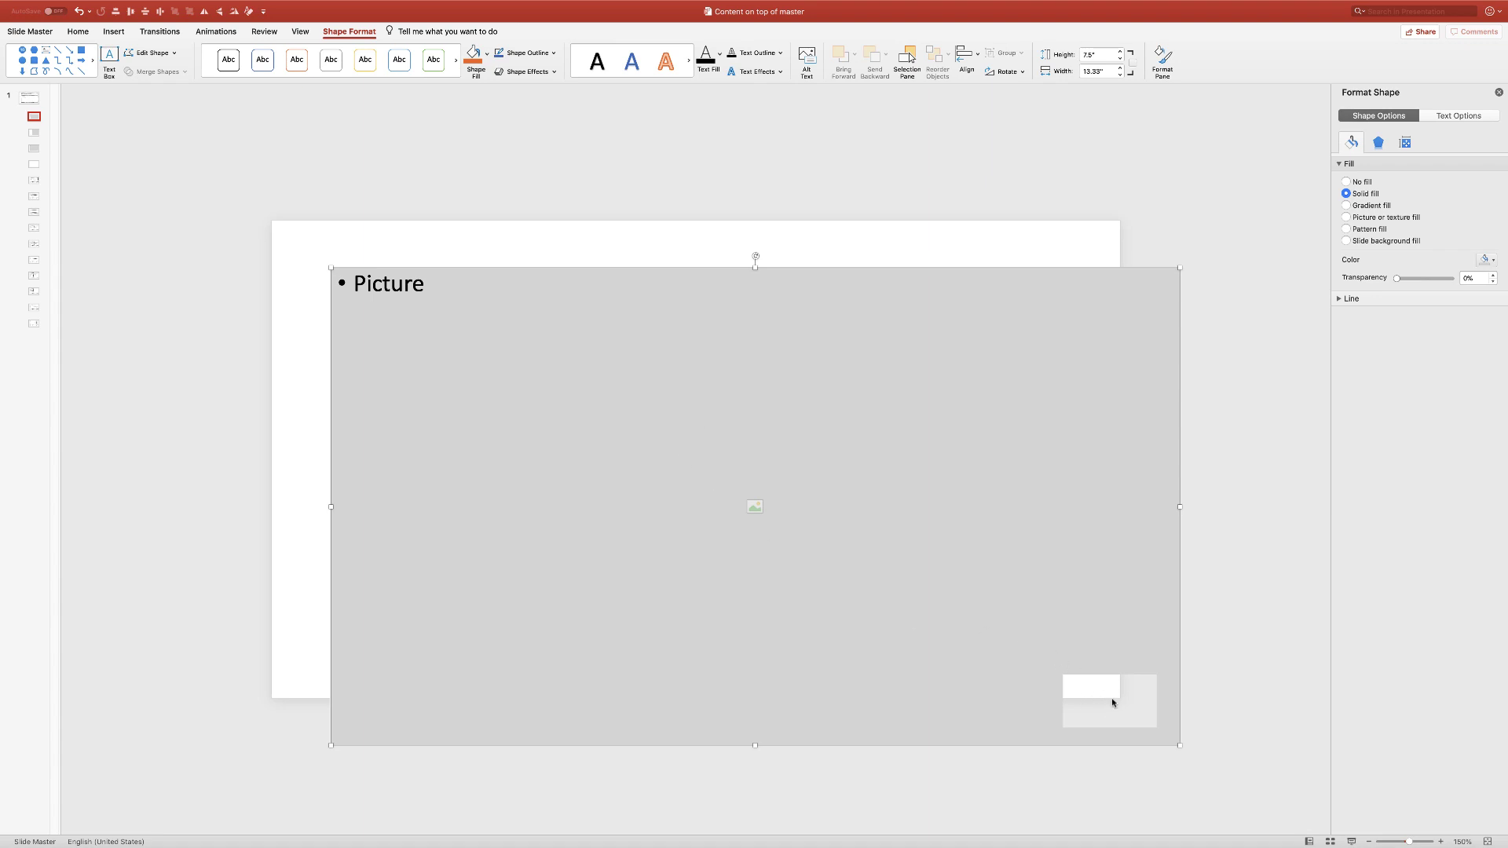
key("super+z")
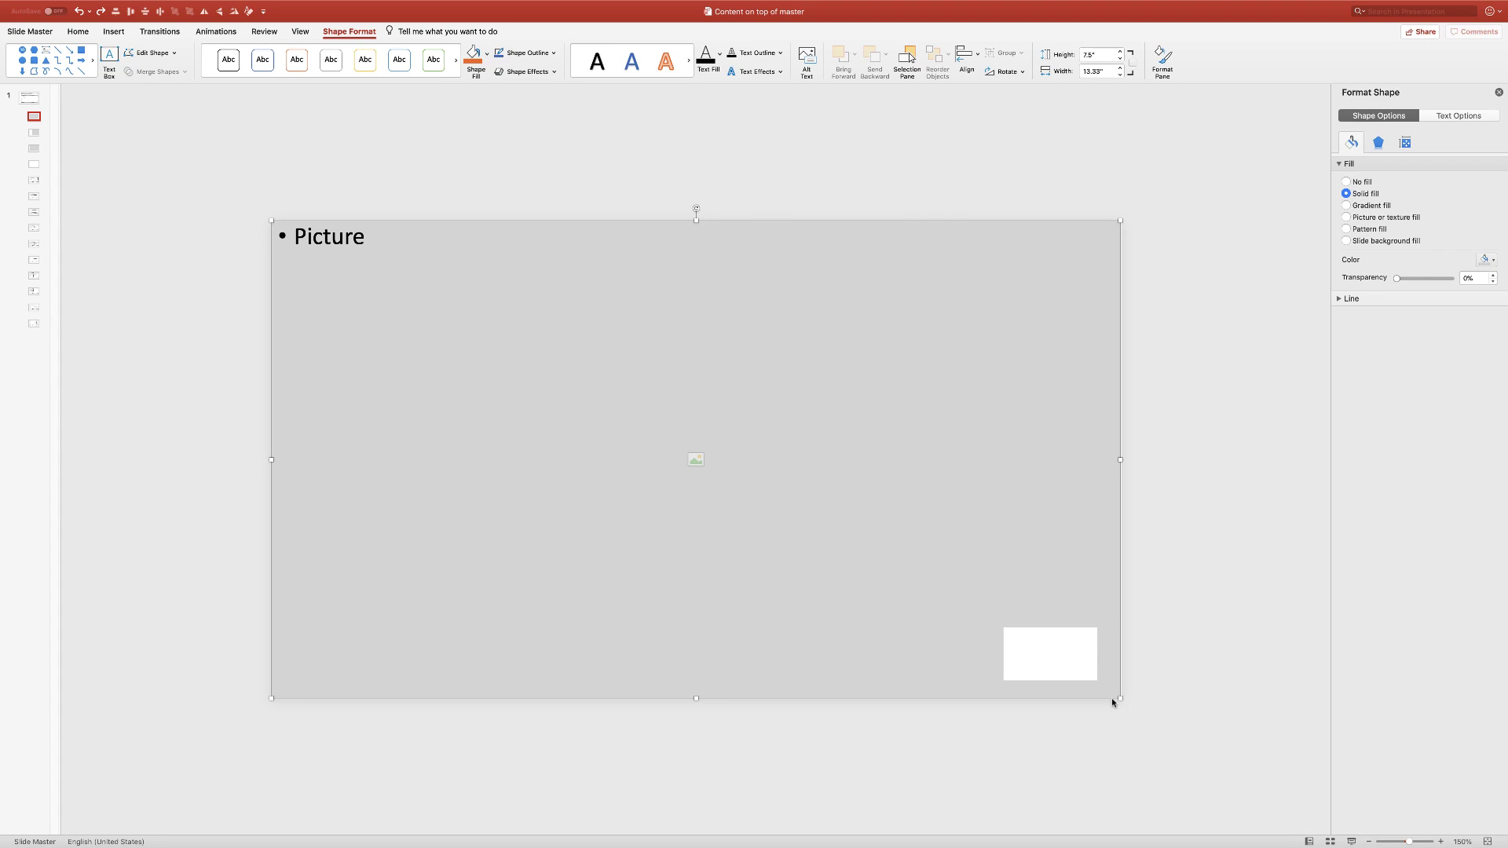
key("super+v")
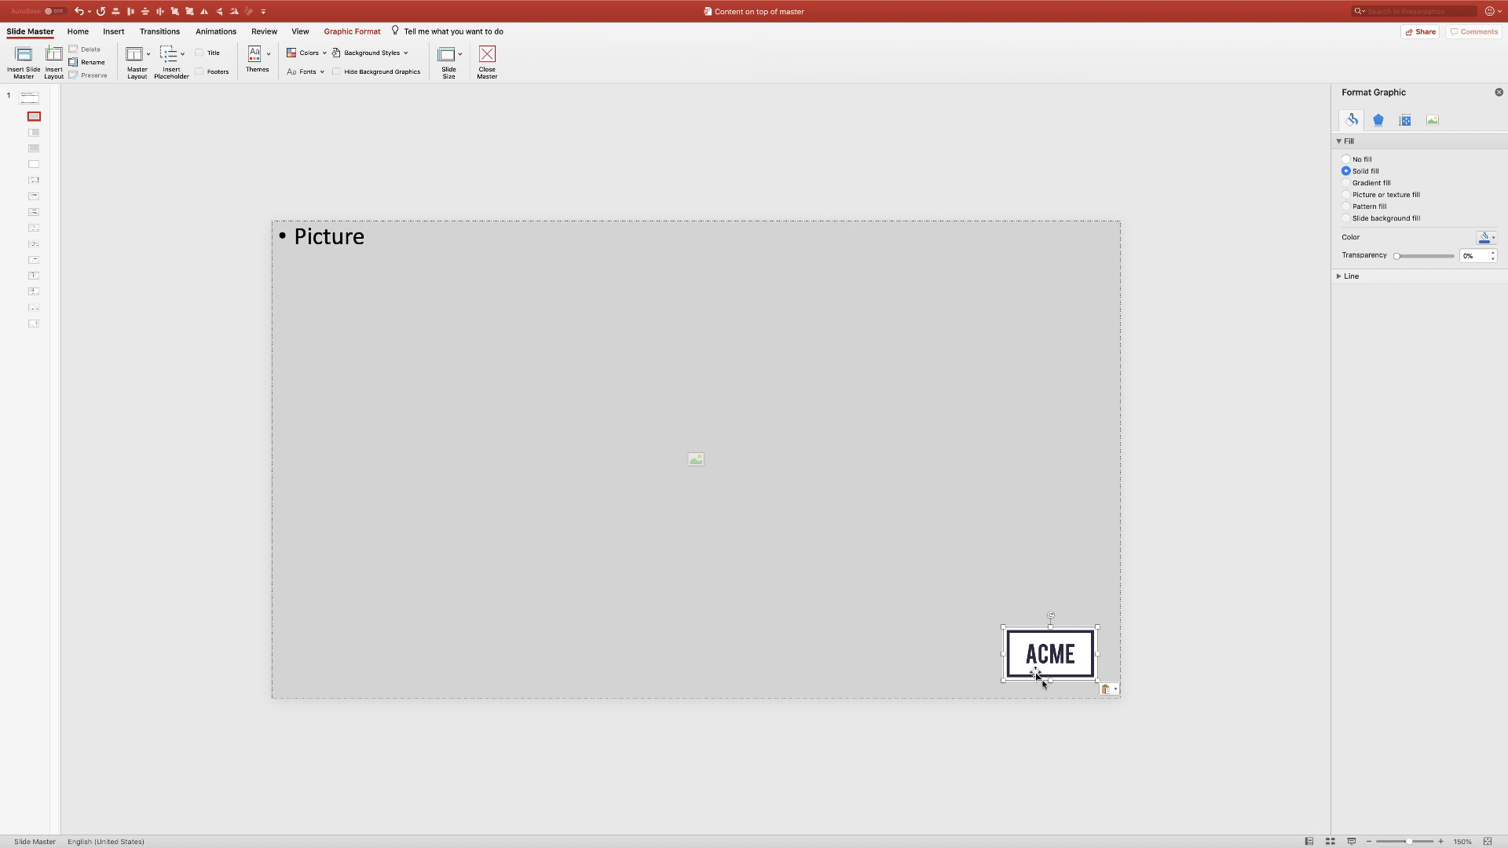
Step: Reapply 2_Blank to the building-photo slide, confirm the logo stays above the photo, then reopen Slide Master
left_click(1309, 841)
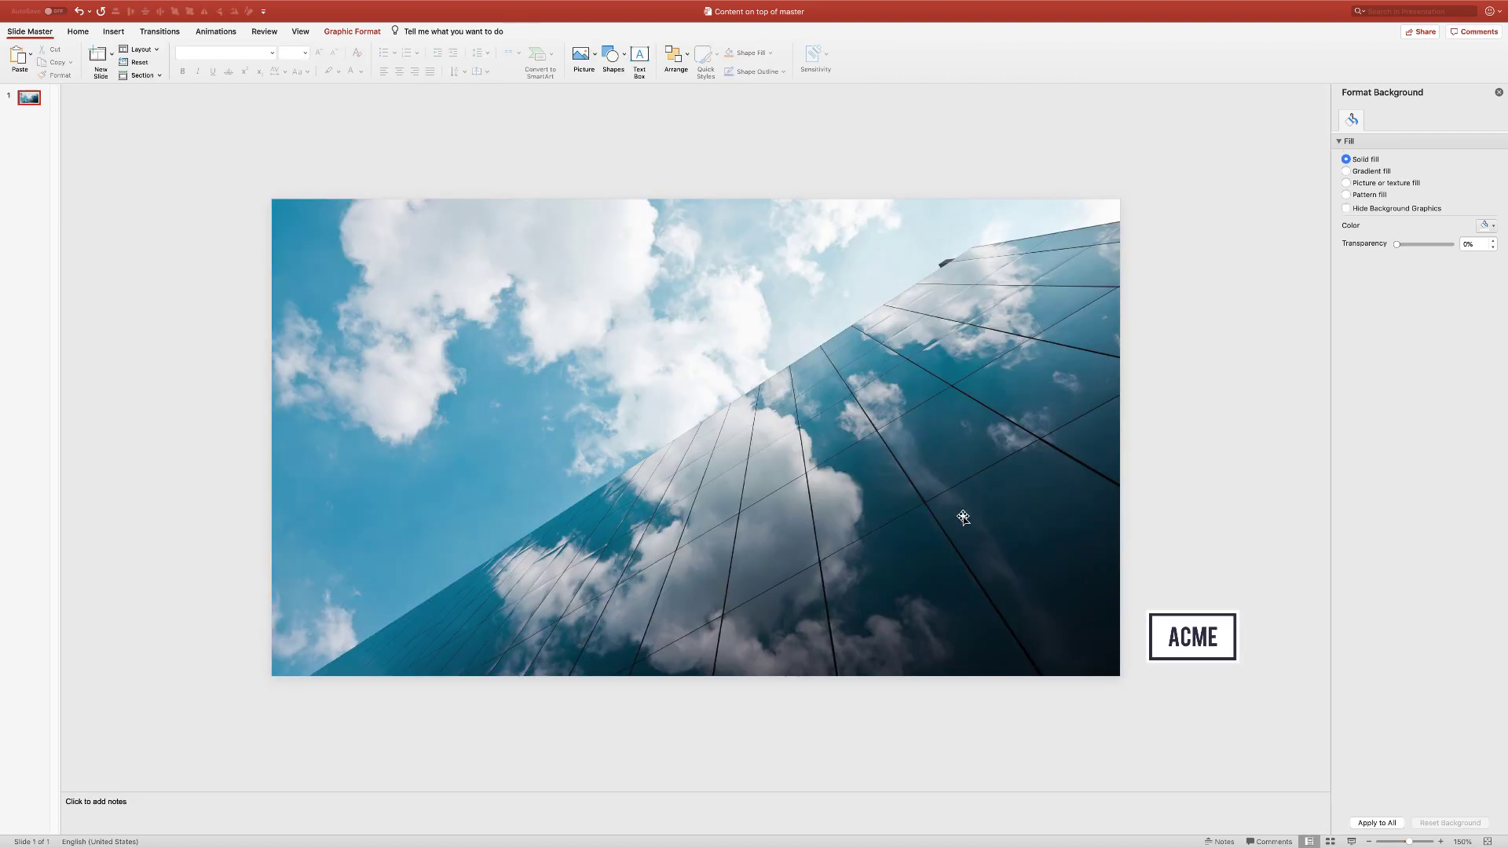
left_click(605, 373)
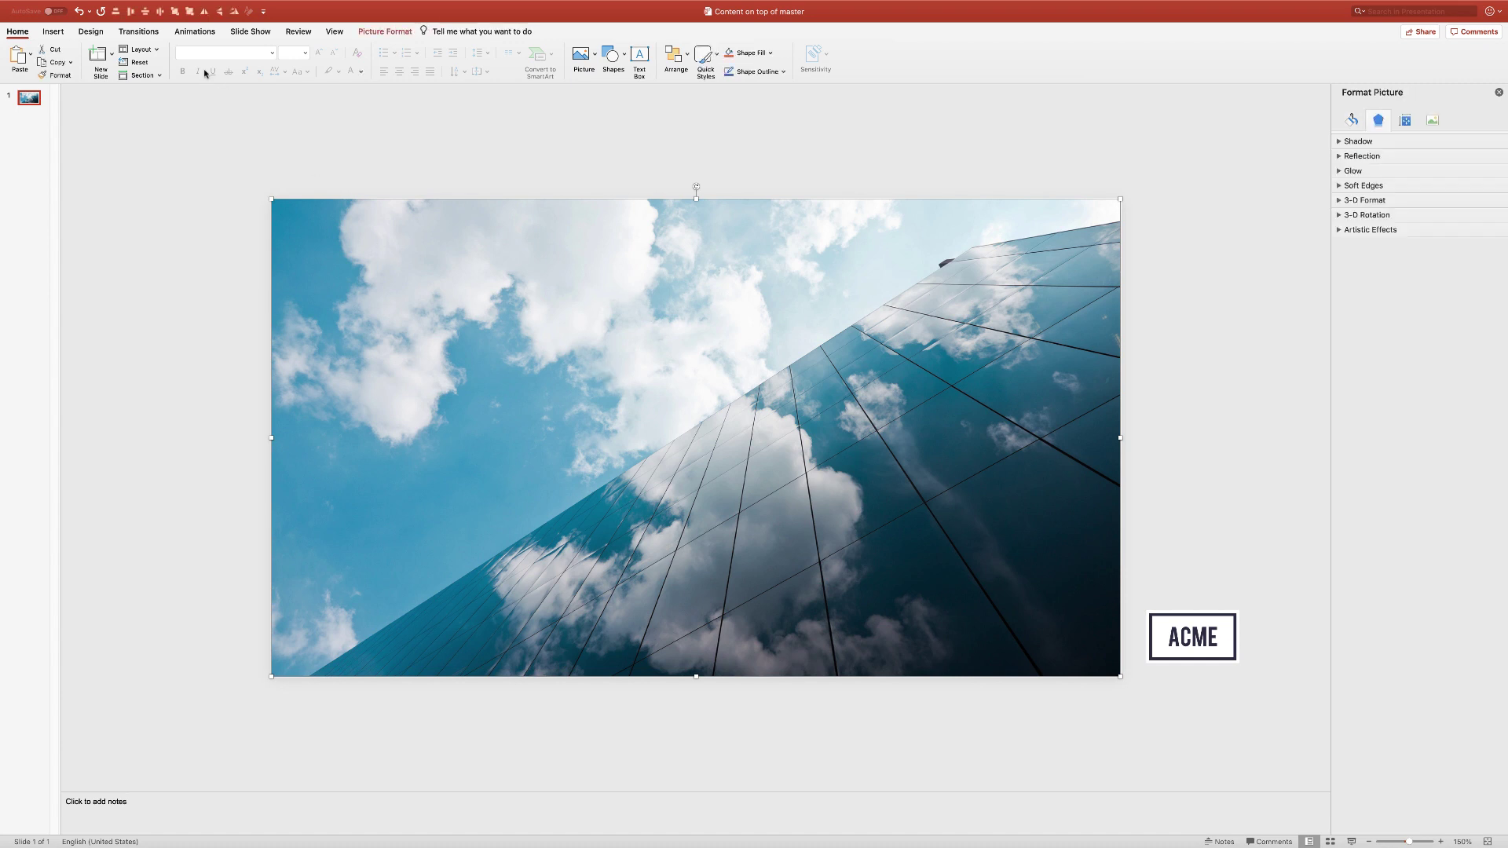
left_click(139, 49)
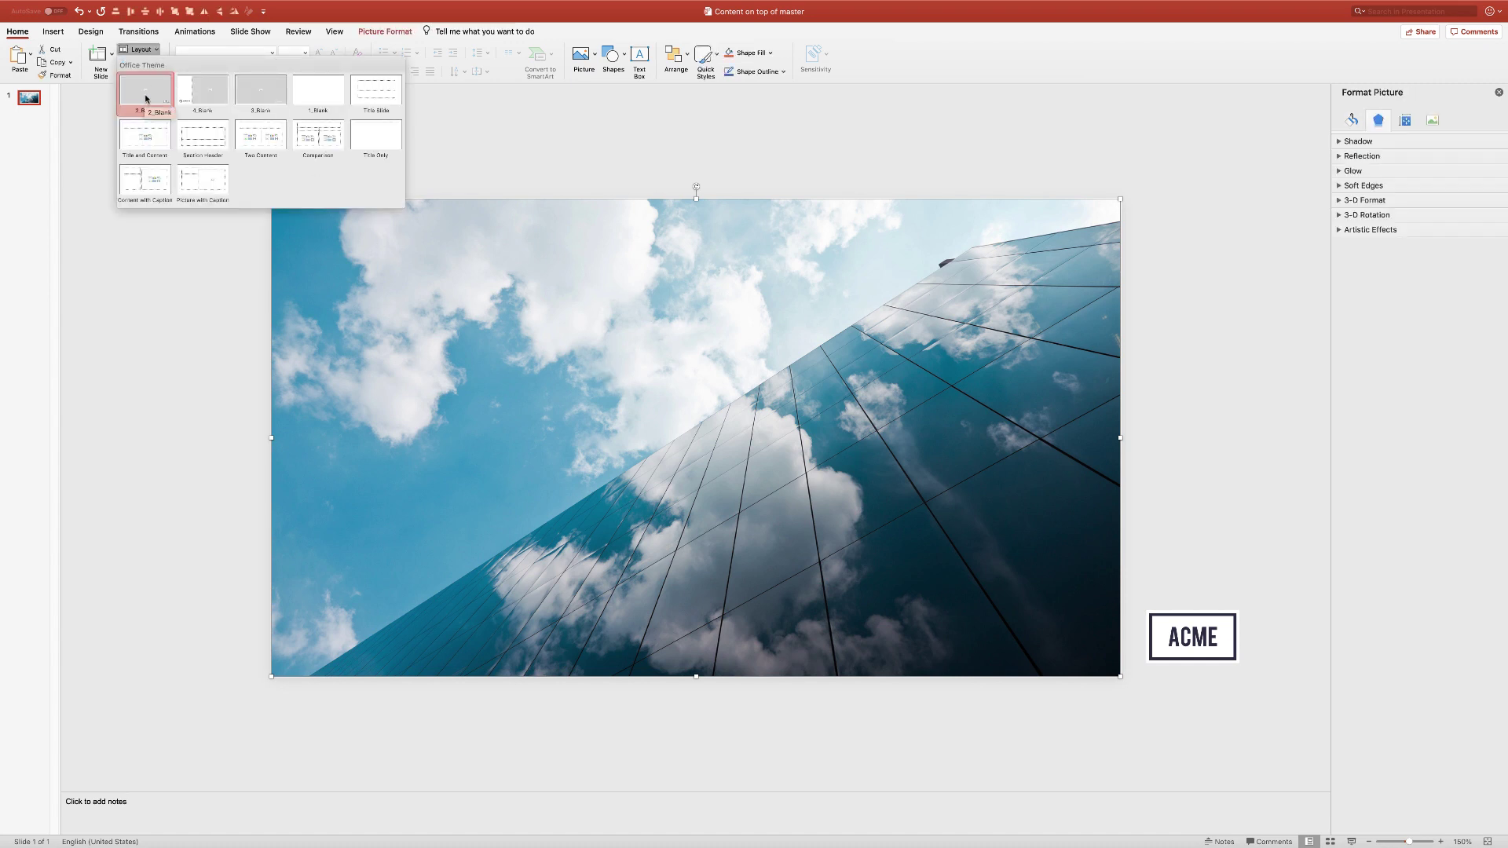
left_click(145, 98)
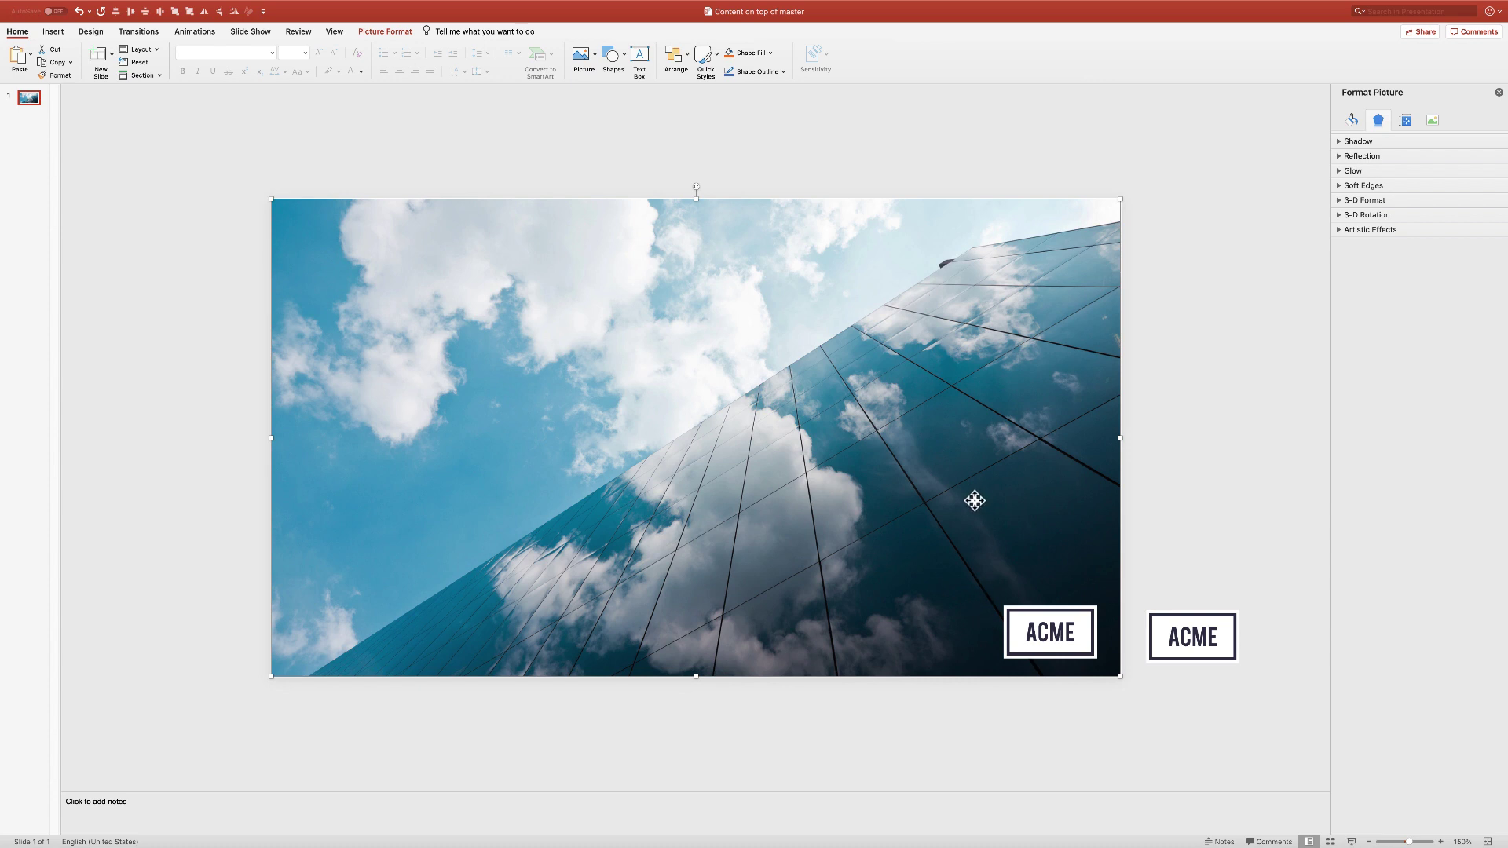
left_click_drag(974, 501, 912, 537)
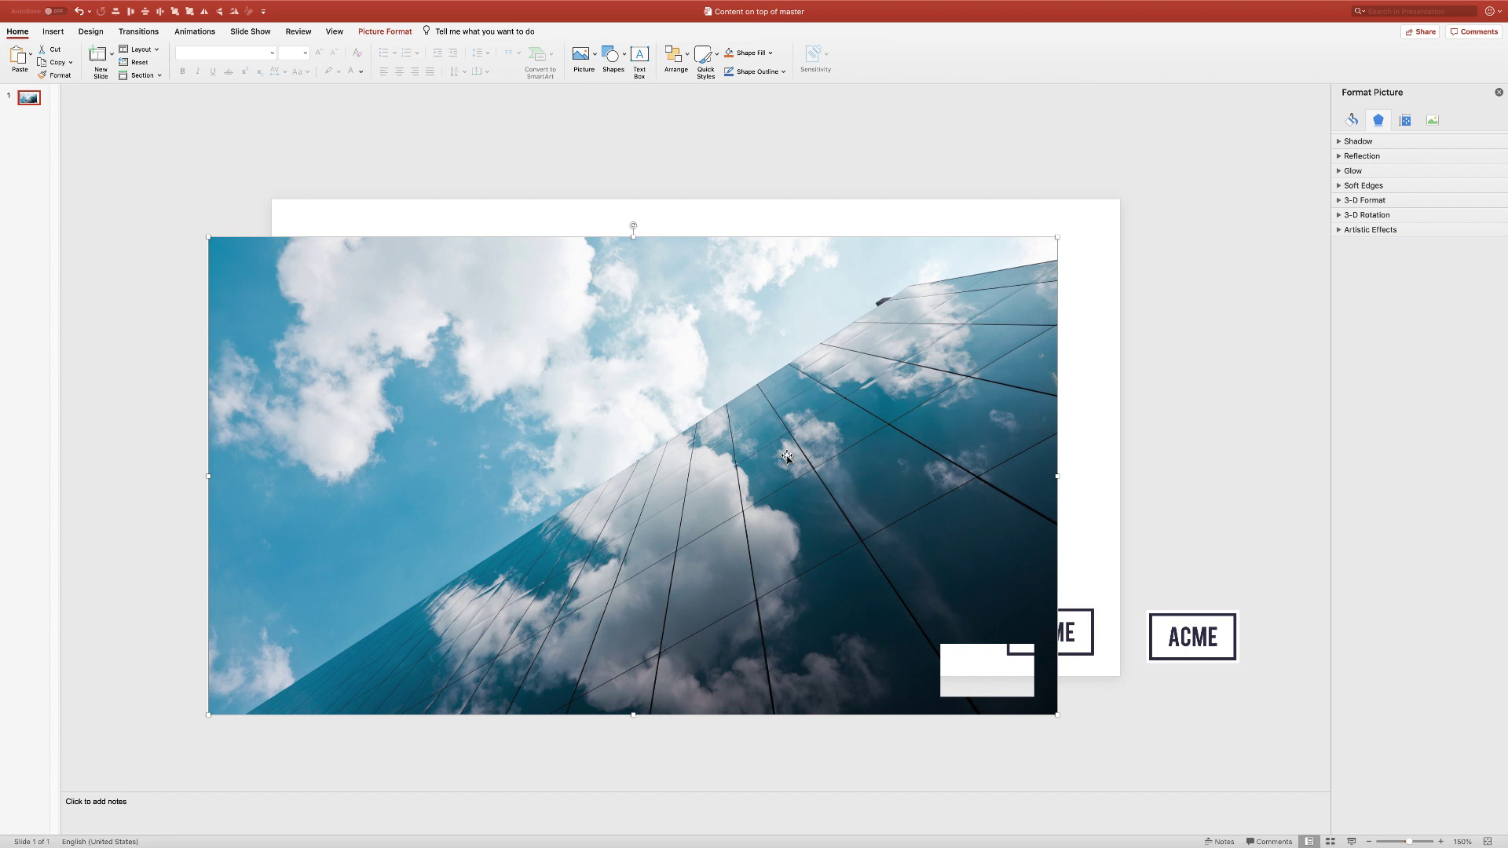
key("super+z")
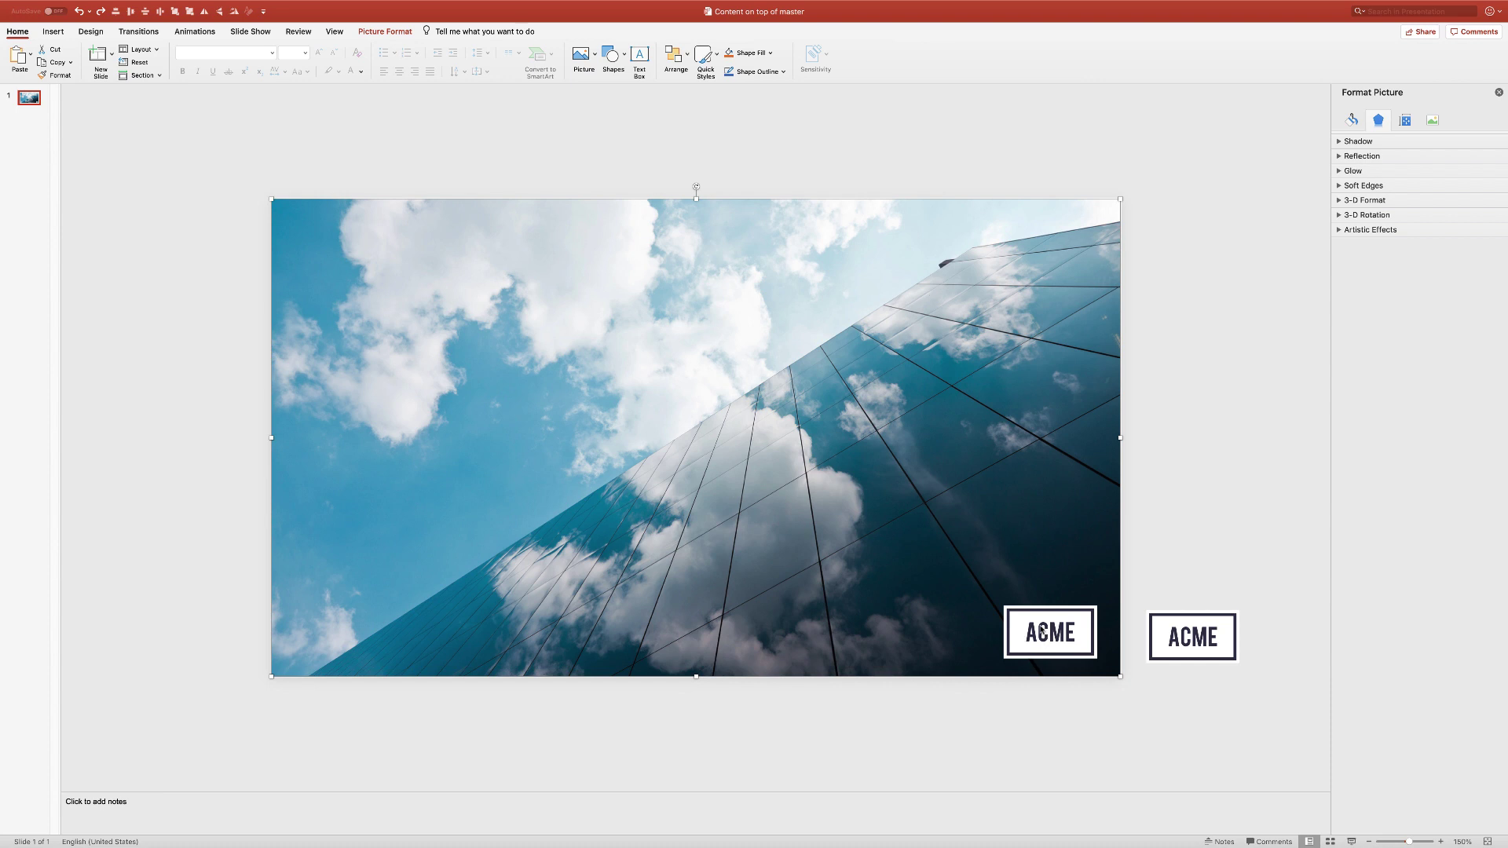
left_click(1308, 841, "shift")
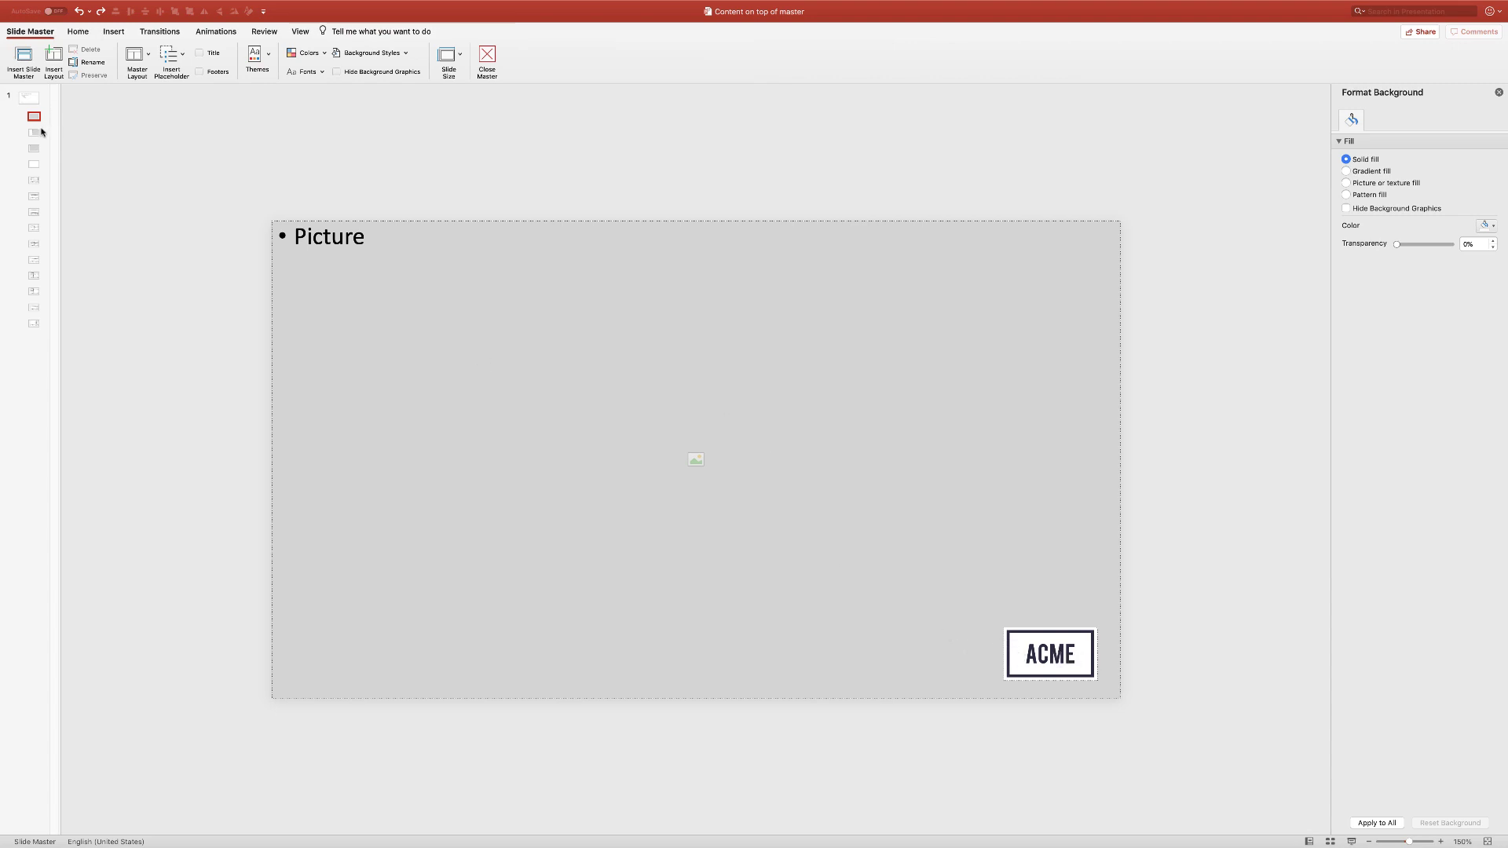
Step: On the acme co layout, draw a full-height decagon straddling the picture placeholder's left edge
left_click(42, 132)
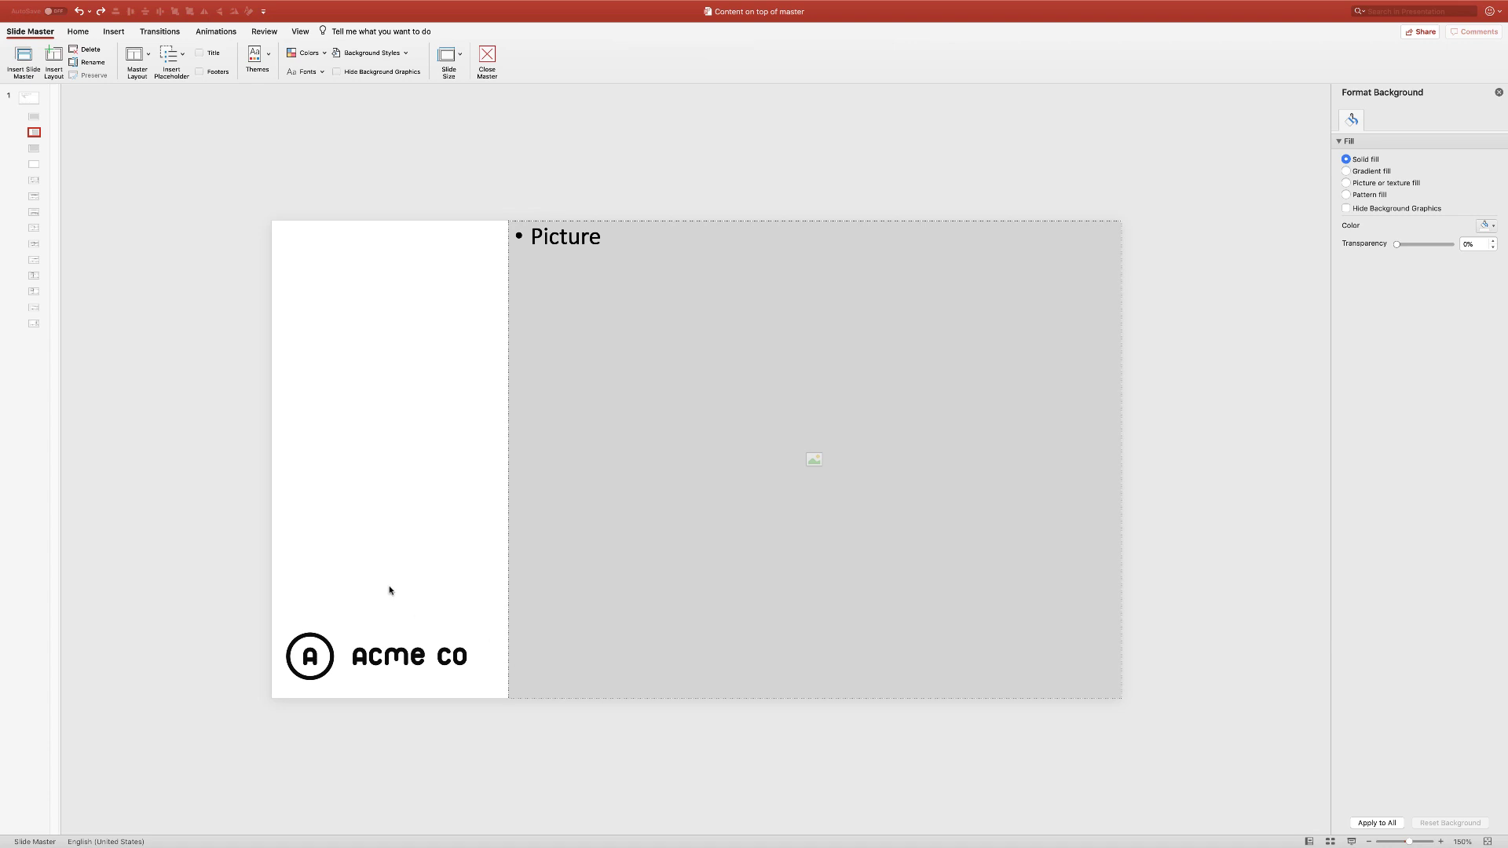
left_click(85, 34)
left_click(625, 56)
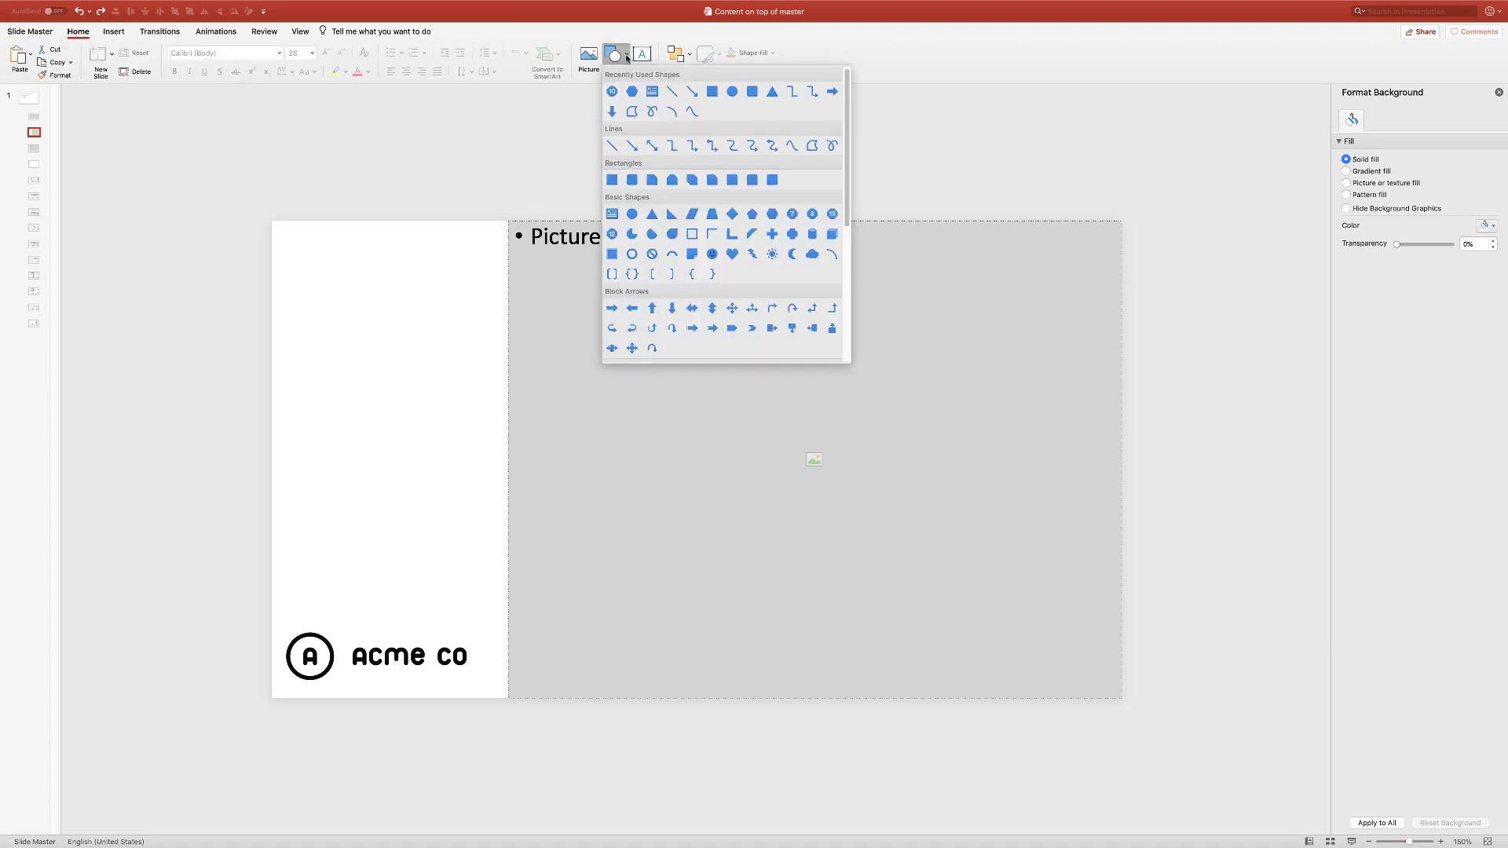
left_click(832, 215)
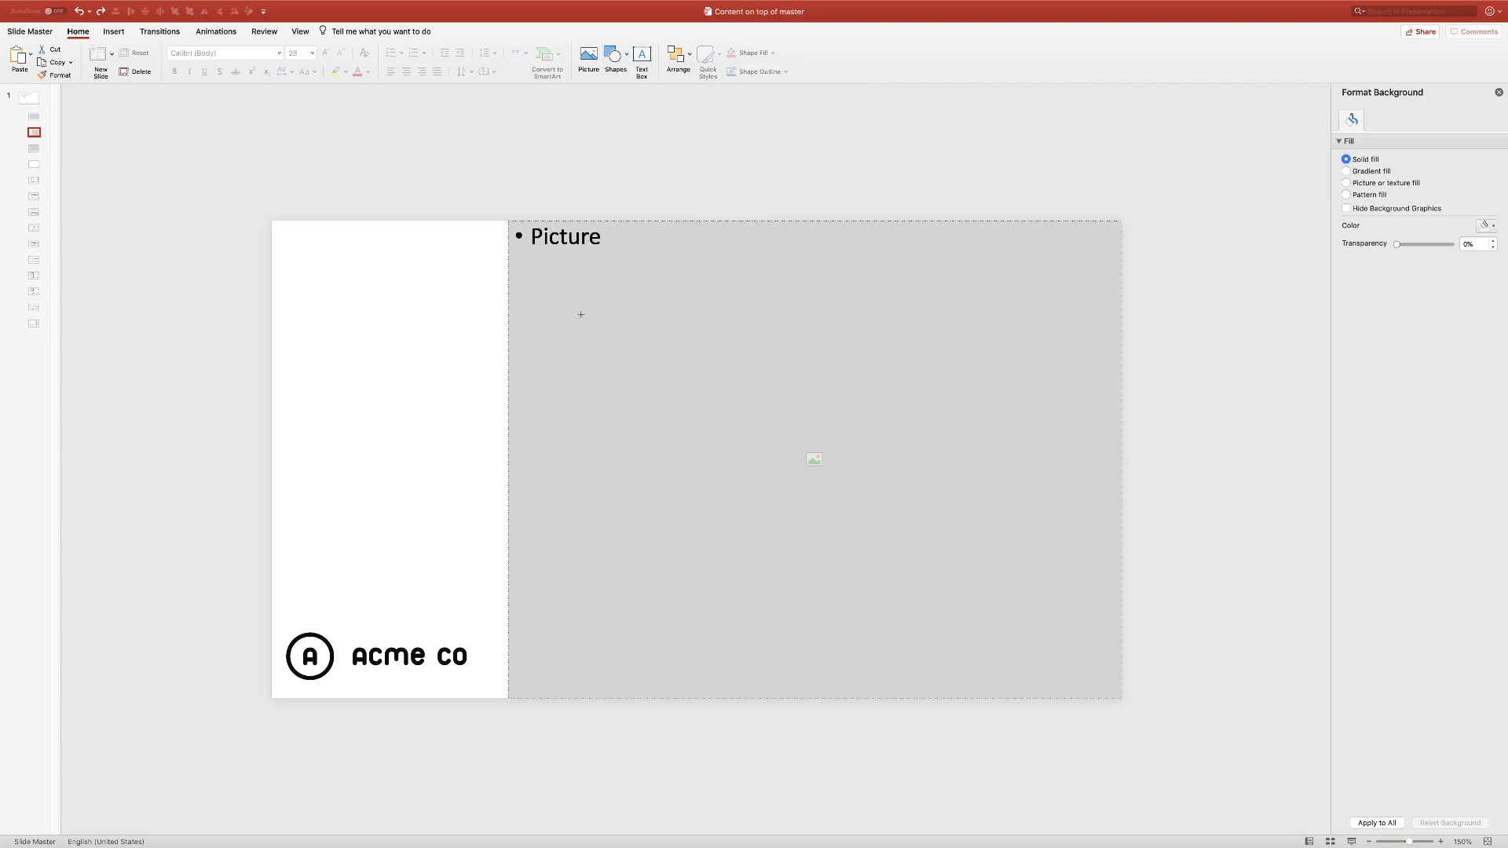
left_click_drag(435, 213, 796, 696)
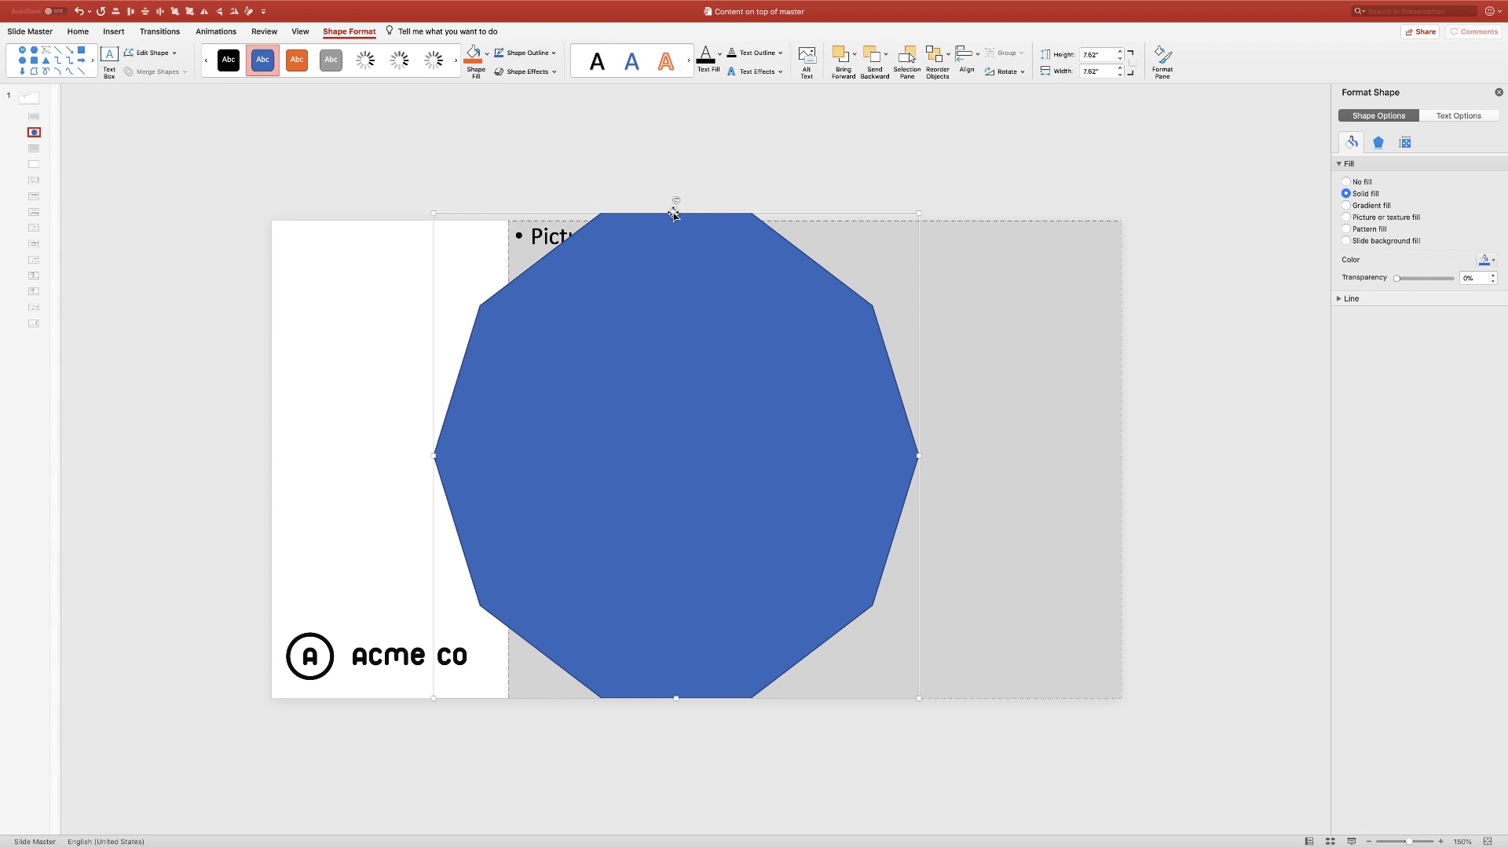
left_click_drag(677, 215, 677, 221)
left_click_drag(726, 309, 592, 302)
Step: Subtract the decagon from the picture placeholder and show the cut-out shape's edit points
left_click(1002, 305)
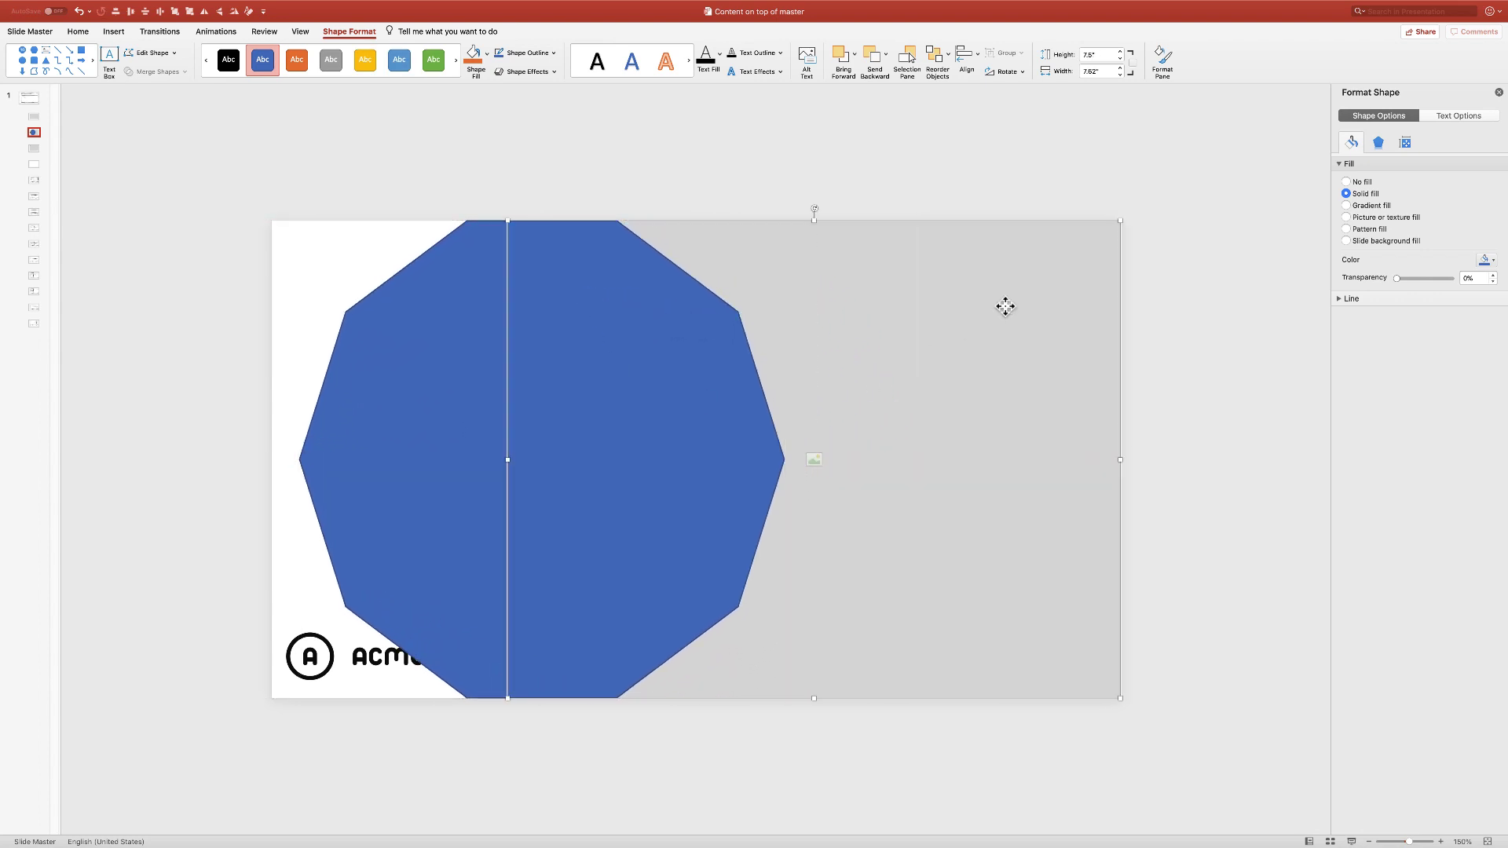
left_click(438, 369, "shift")
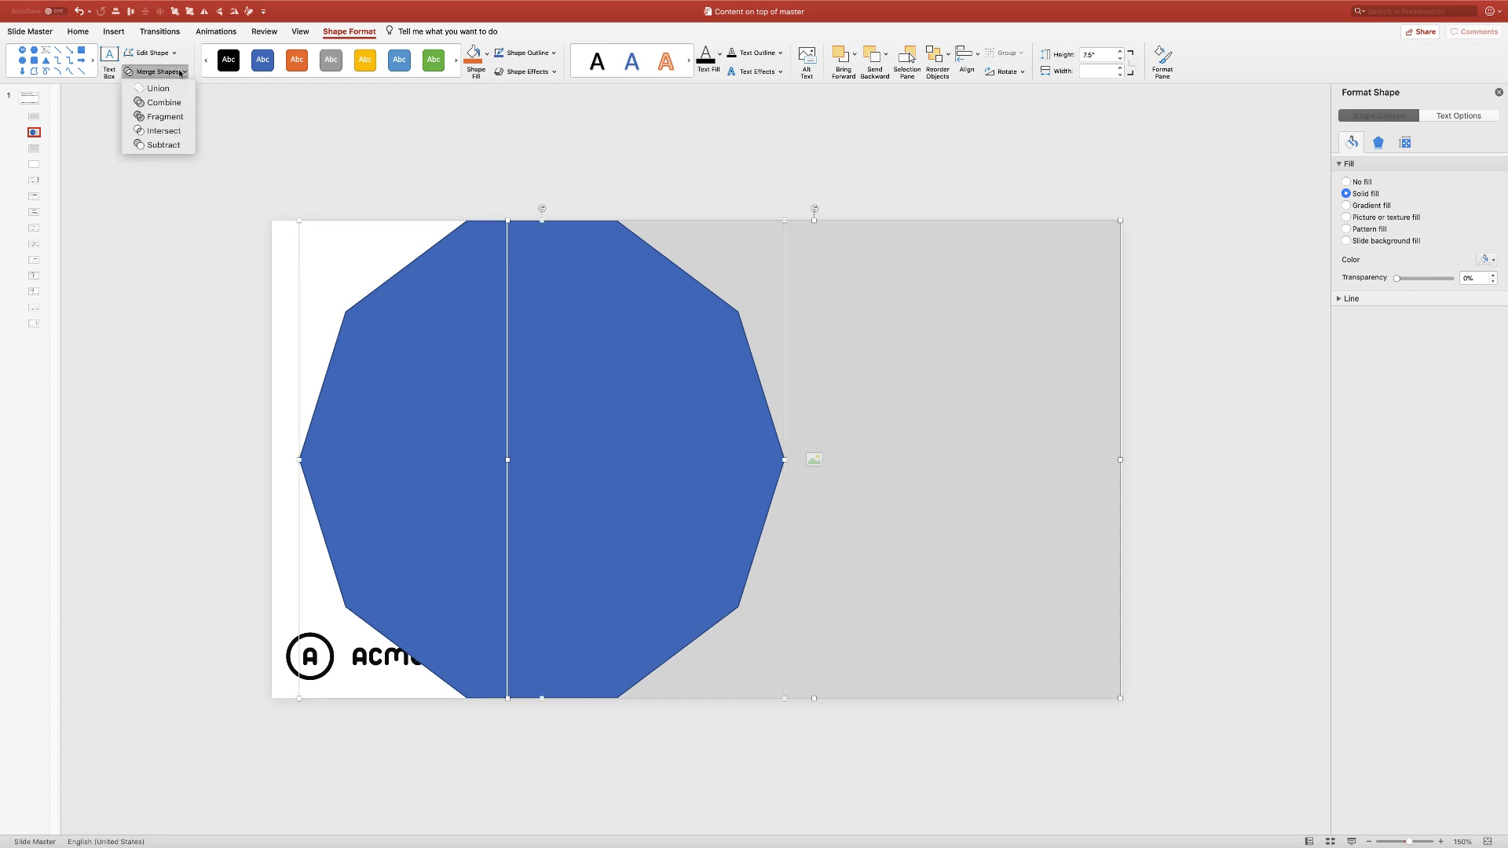
left_click(170, 144)
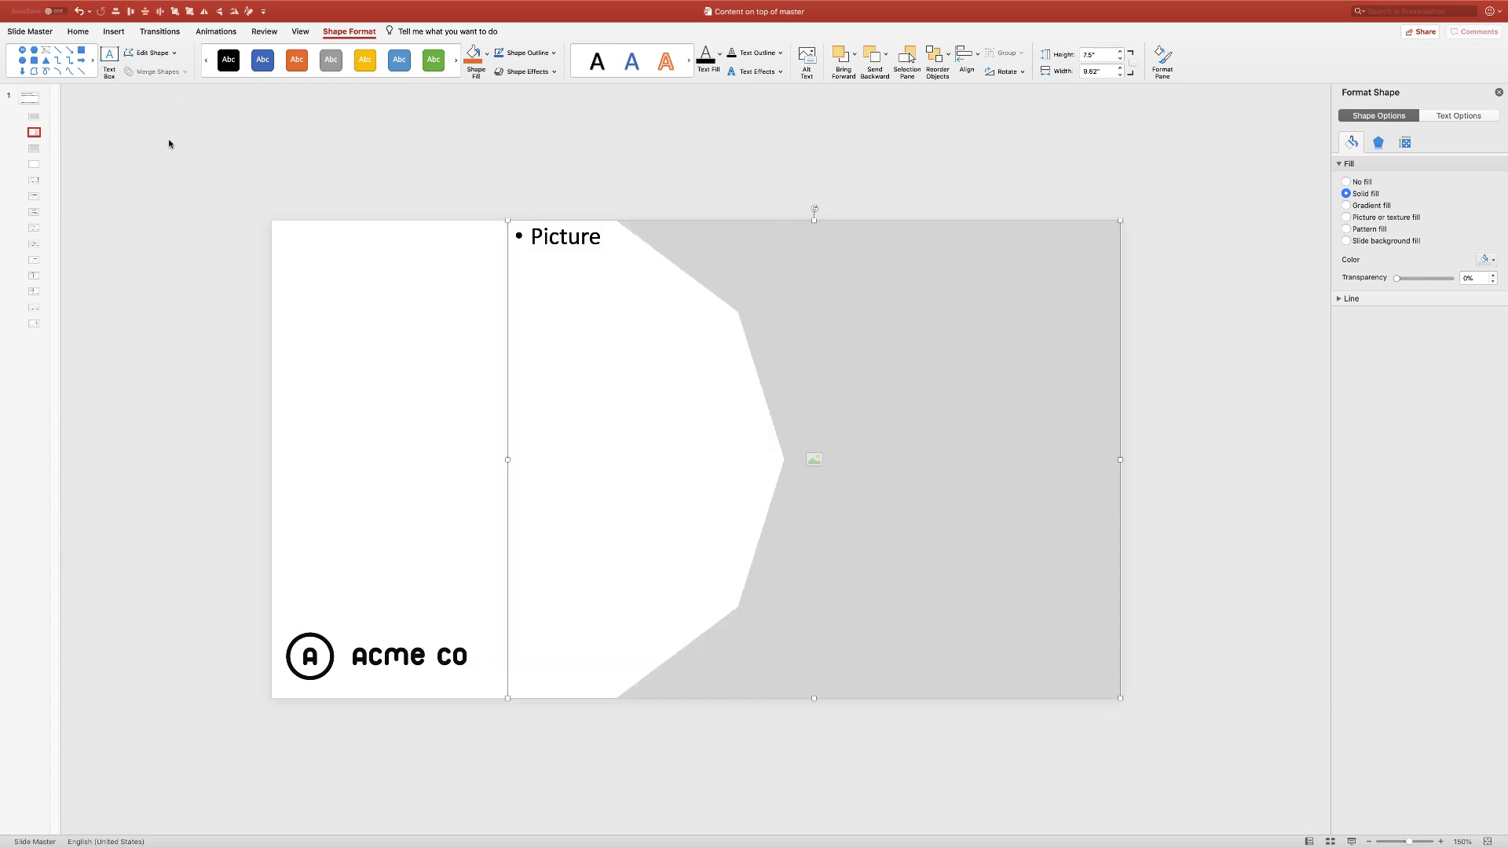
left_click(474, 151)
left_click(754, 258)
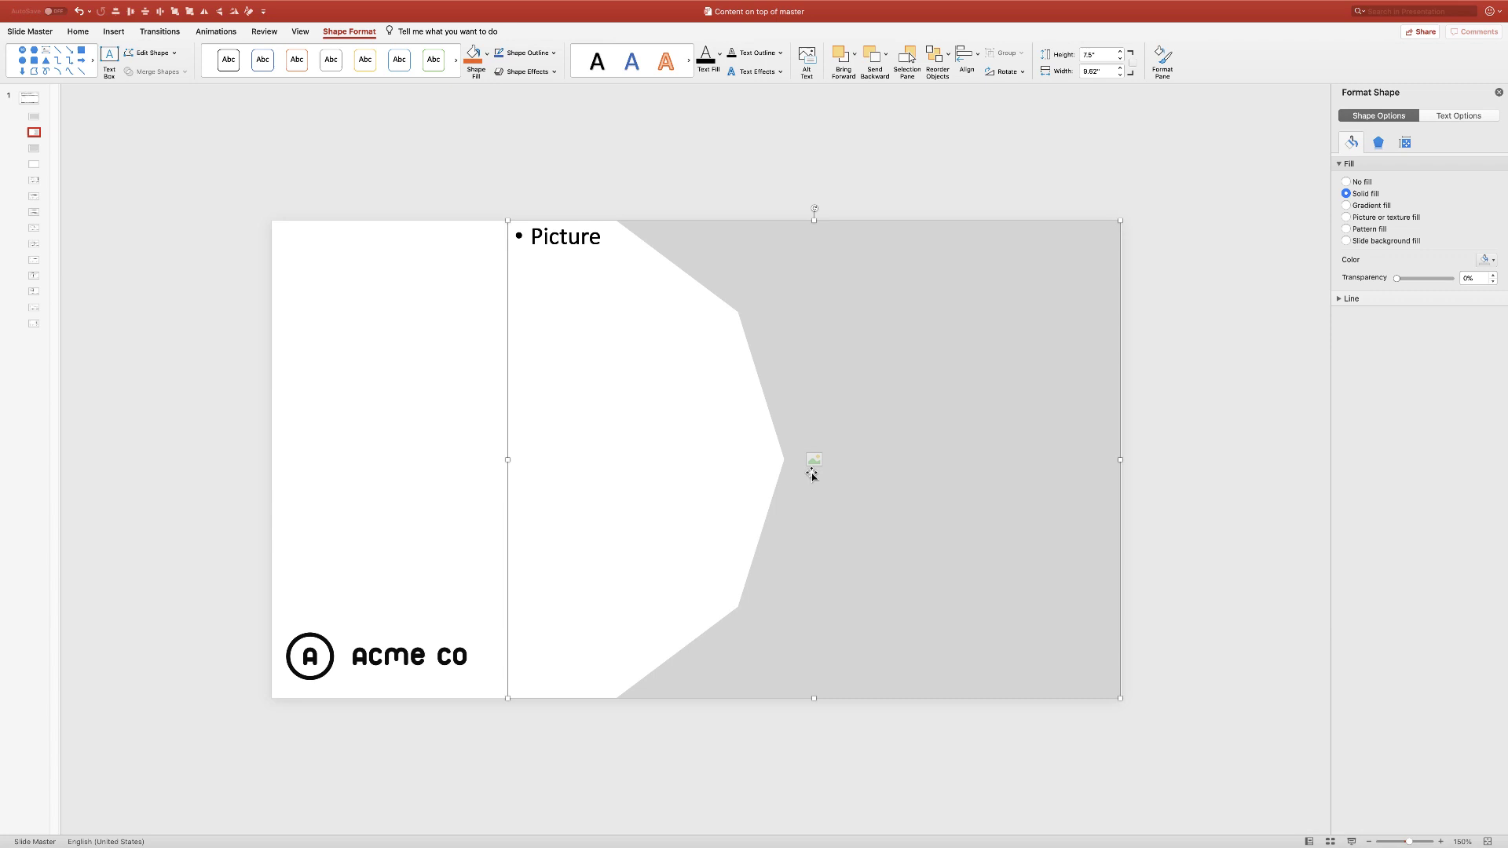
right_click(900, 311)
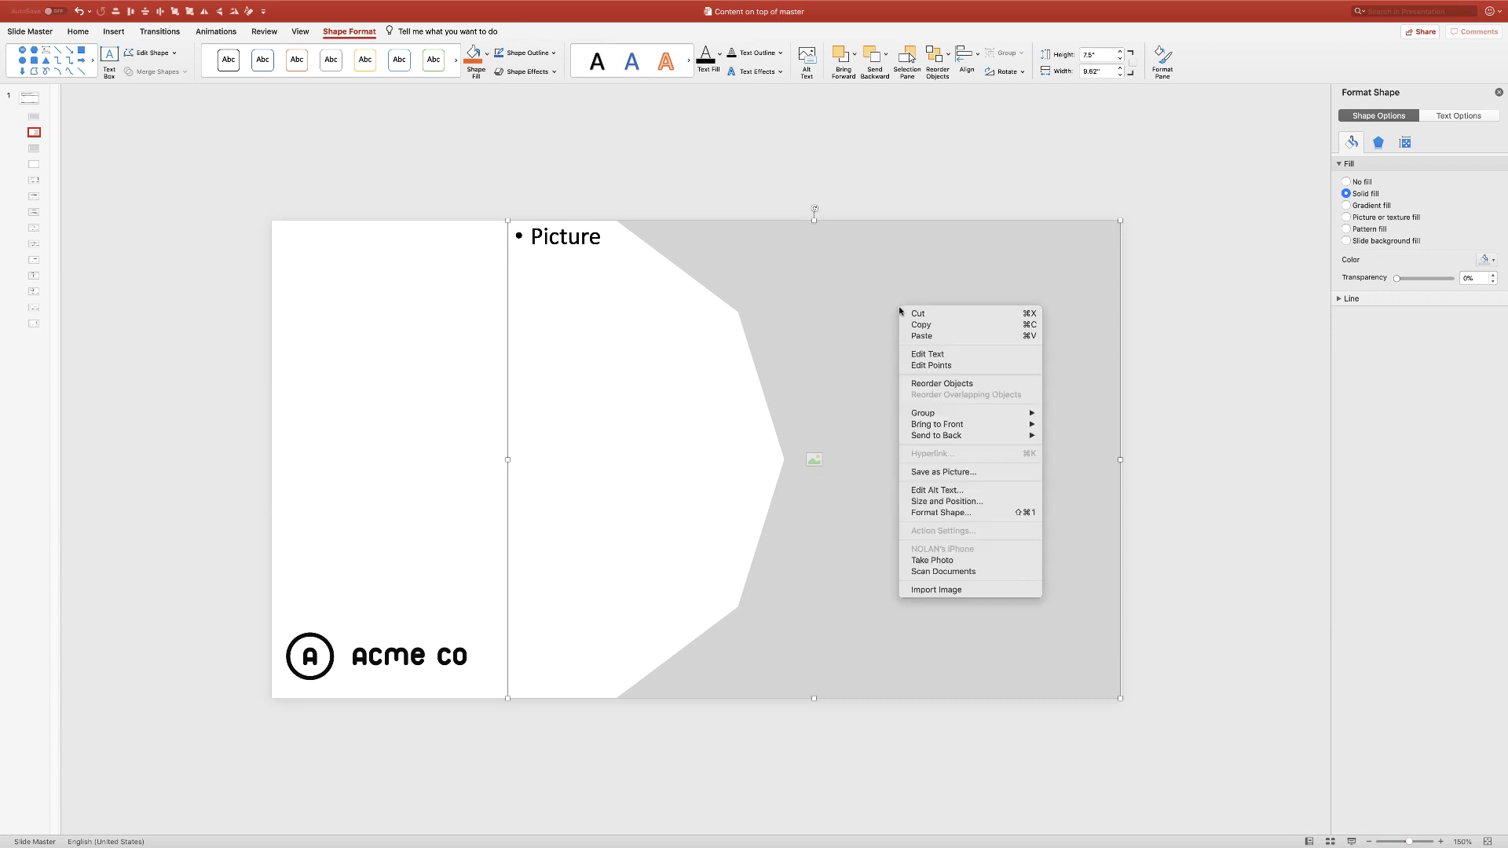
left_click(931, 365)
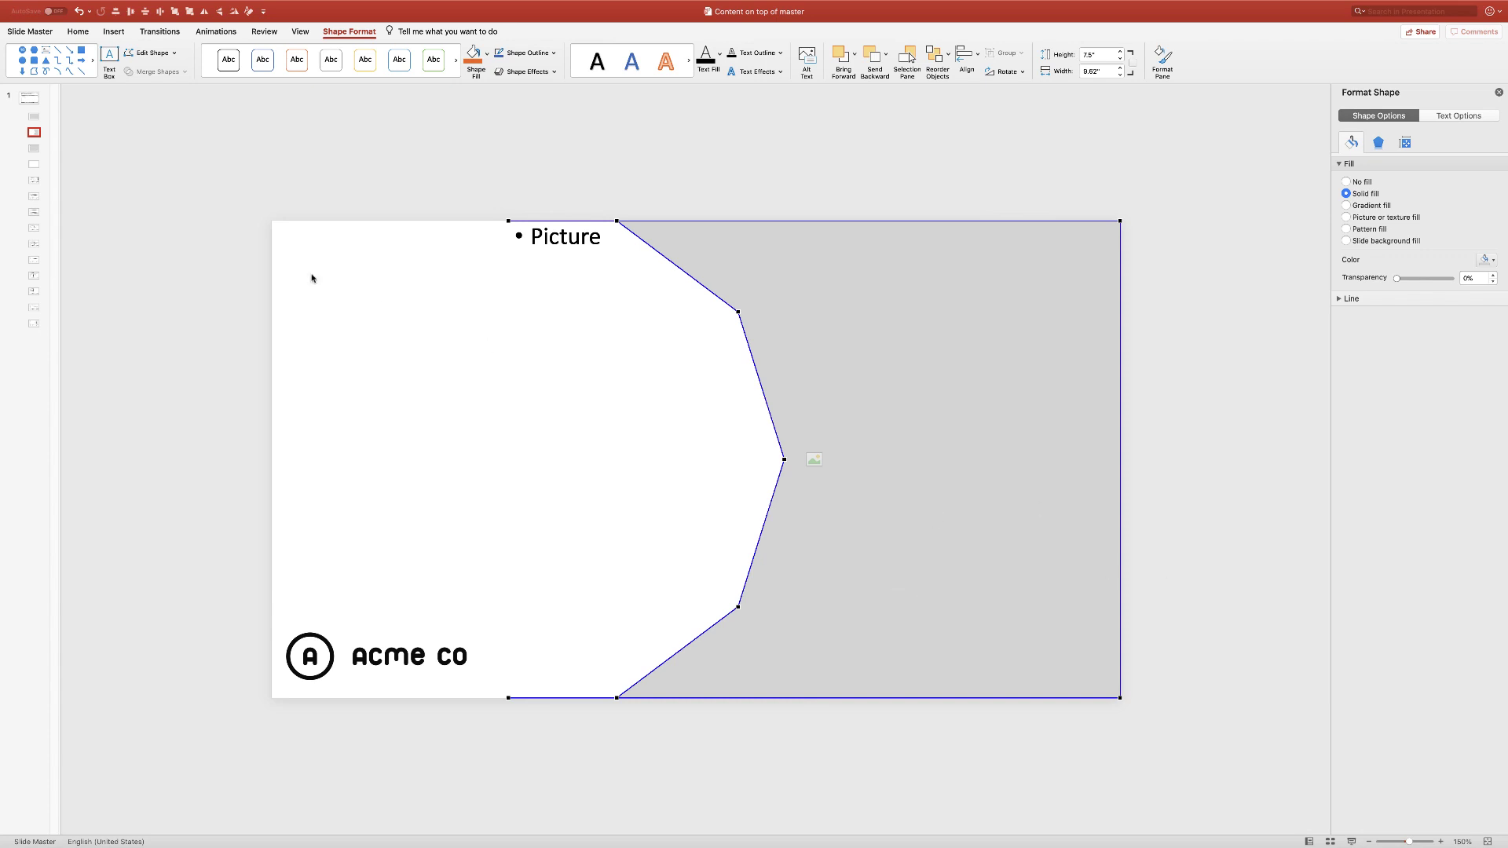
left_click(33, 117)
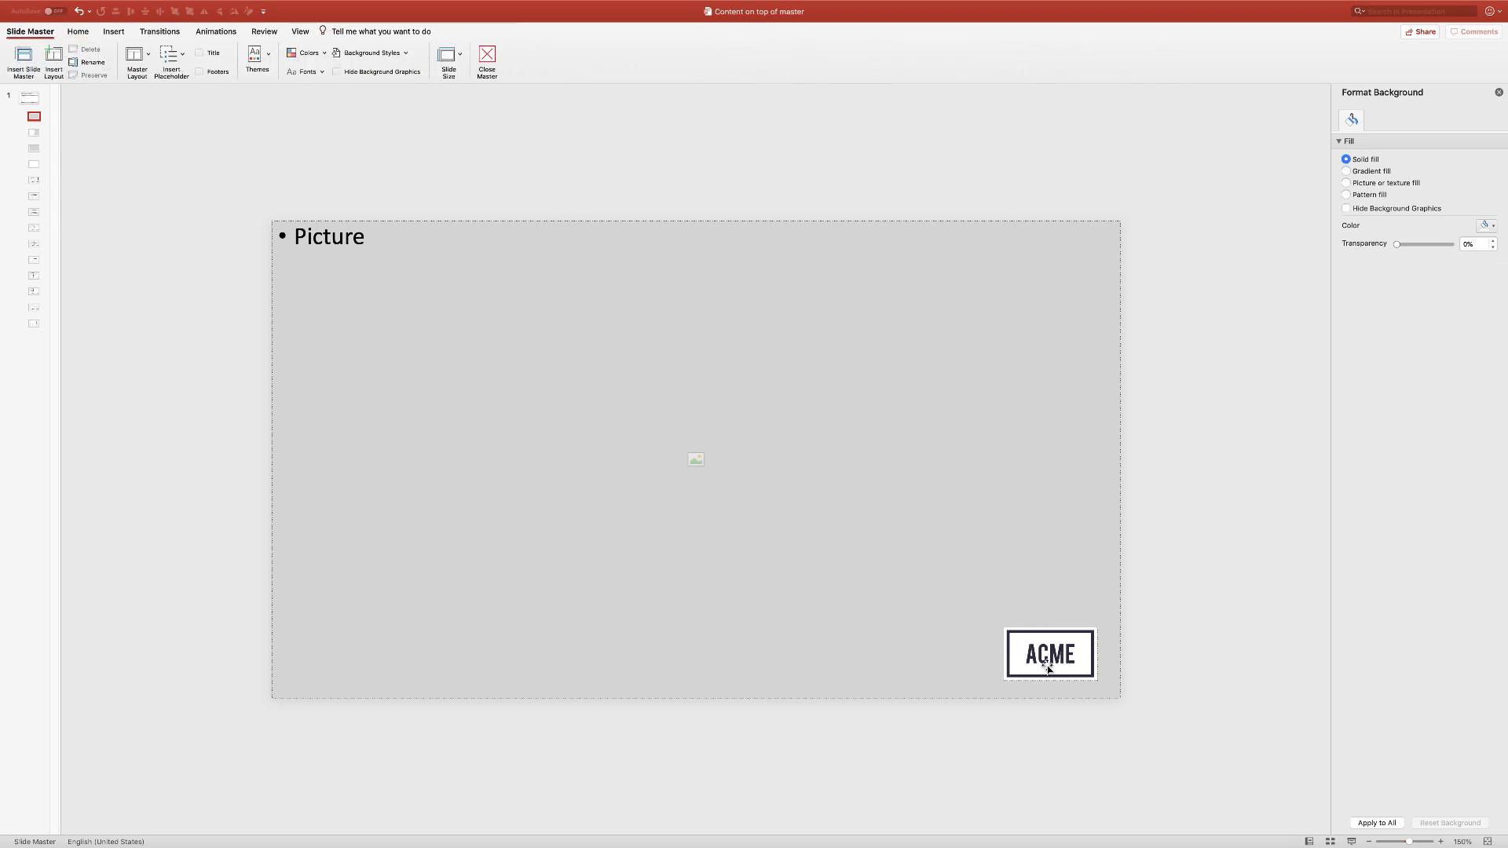
Step: Open the layout with the white acme co logo and test moving the logo, then undo
left_click(34, 149)
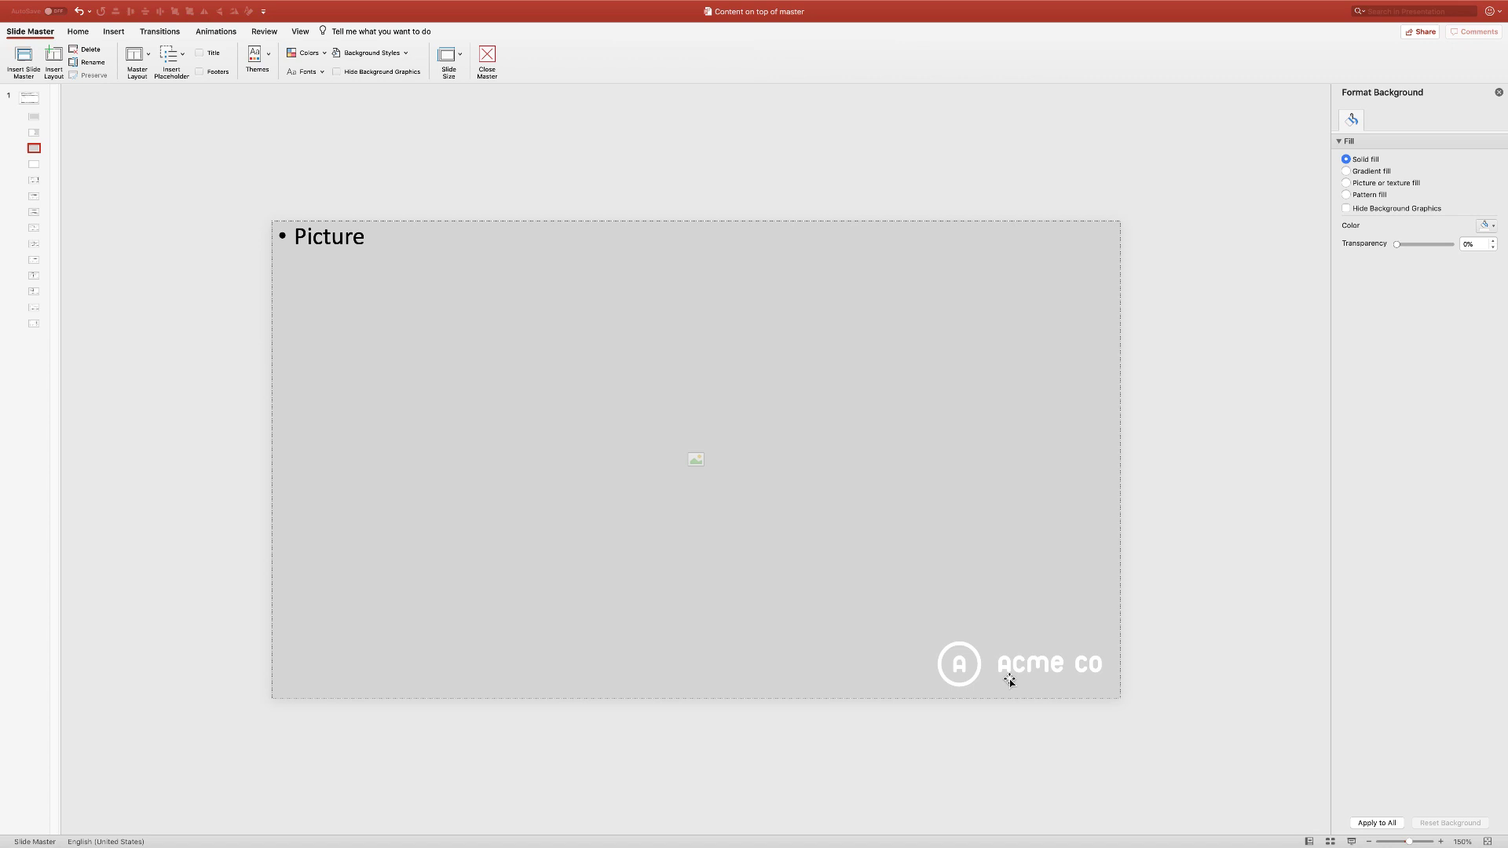
left_click(978, 673)
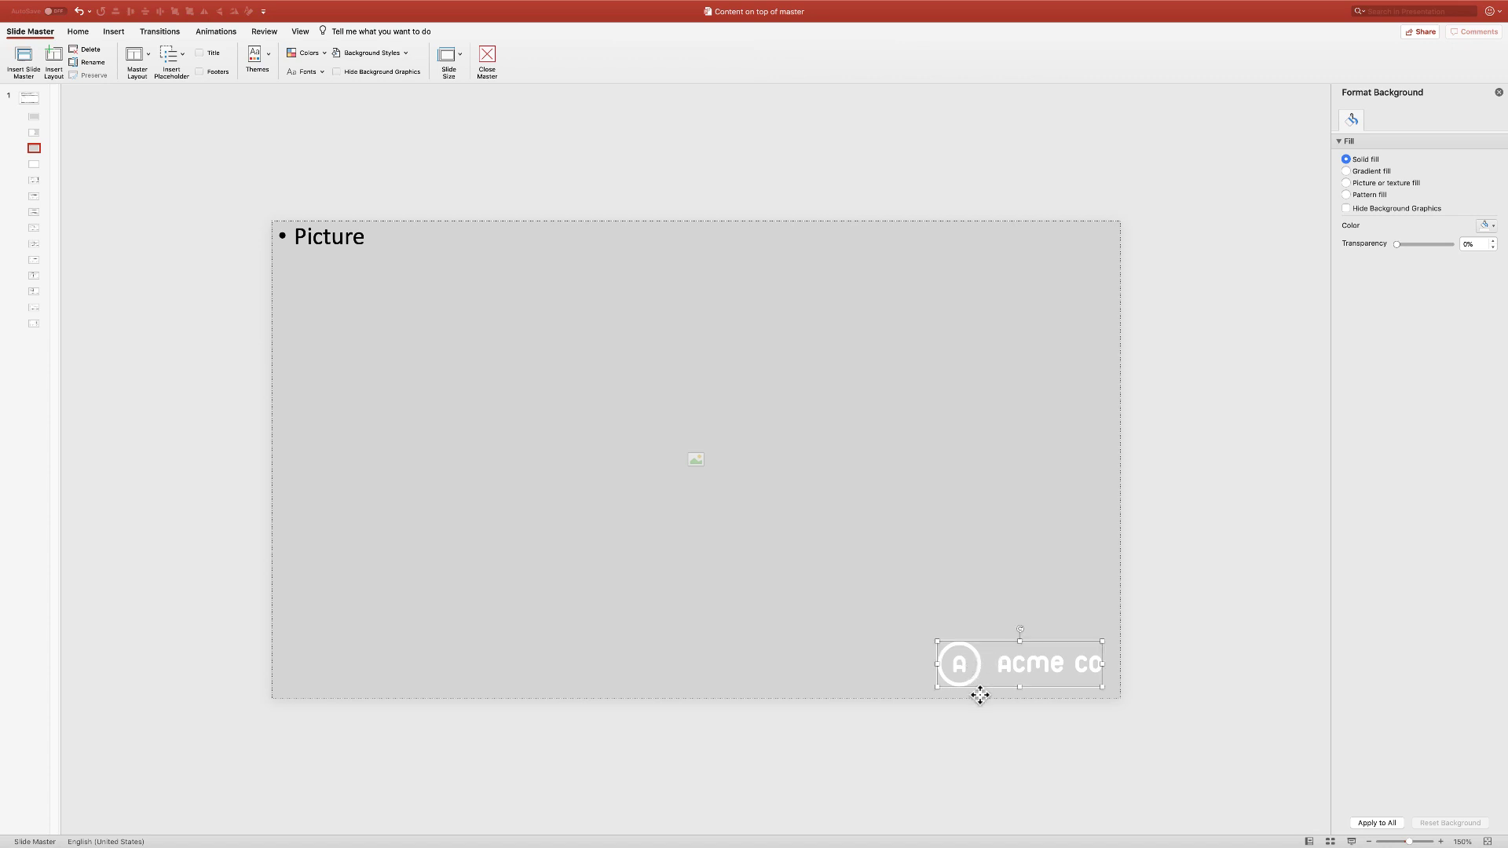
left_click_drag(979, 695, 1025, 737)
key("super+z")
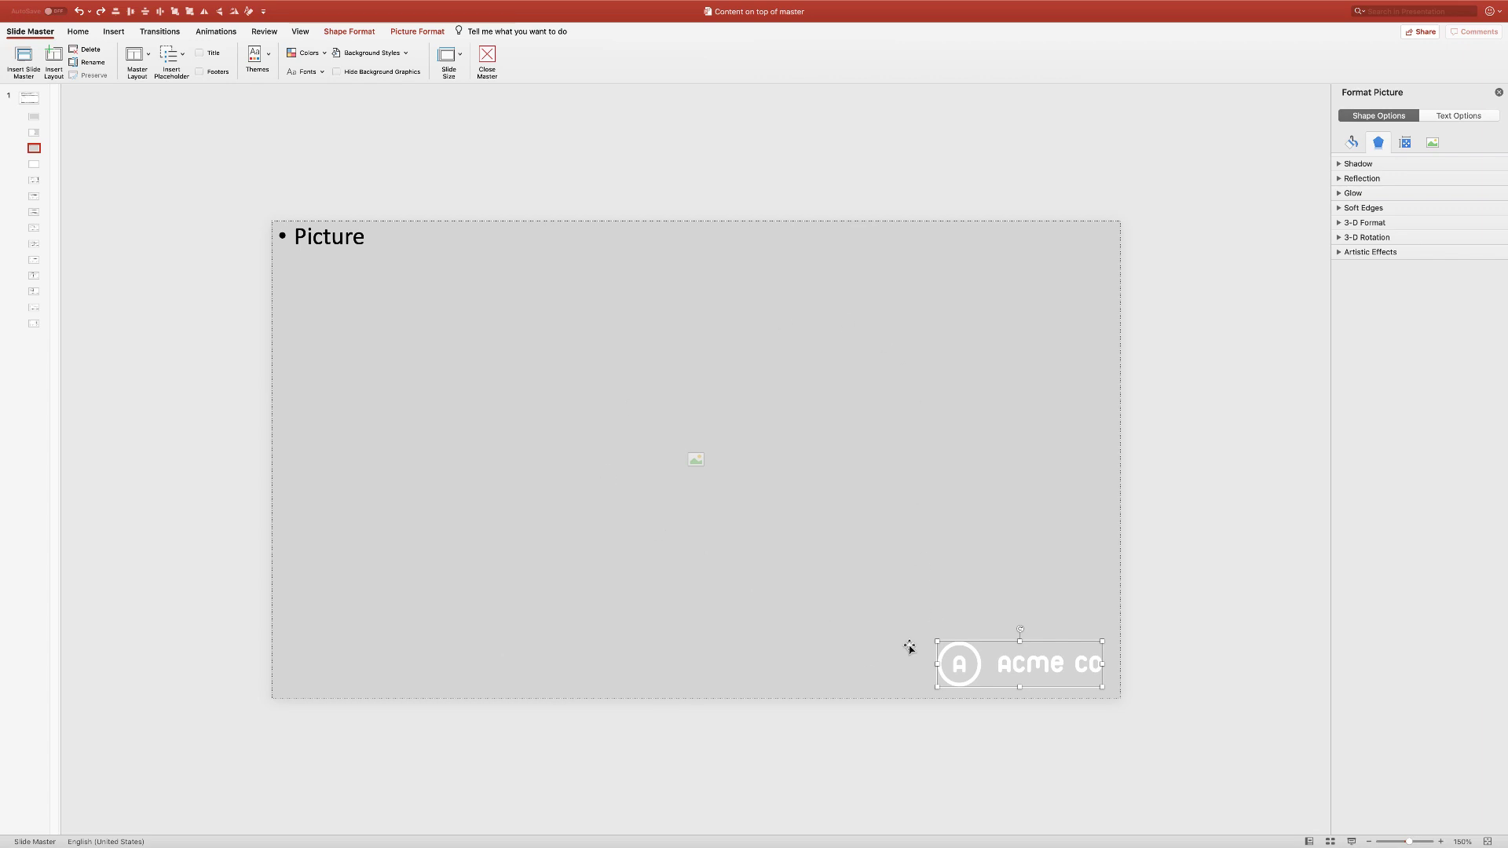
Step: Insert a Text placeholder drawn over the white acme co logo
left_click(114, 32)
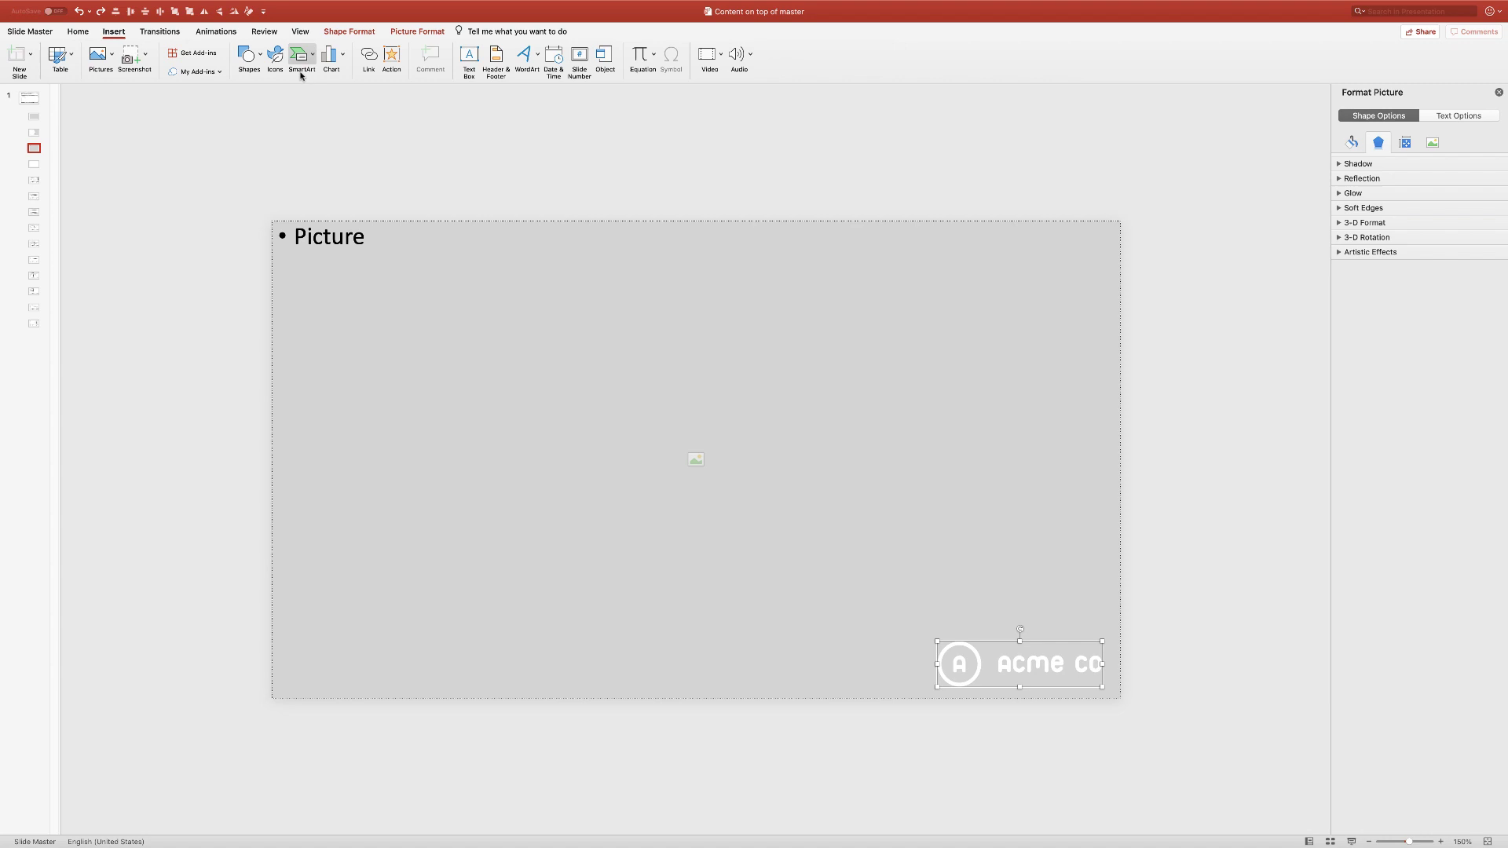
left_click(31, 32)
left_click(183, 57)
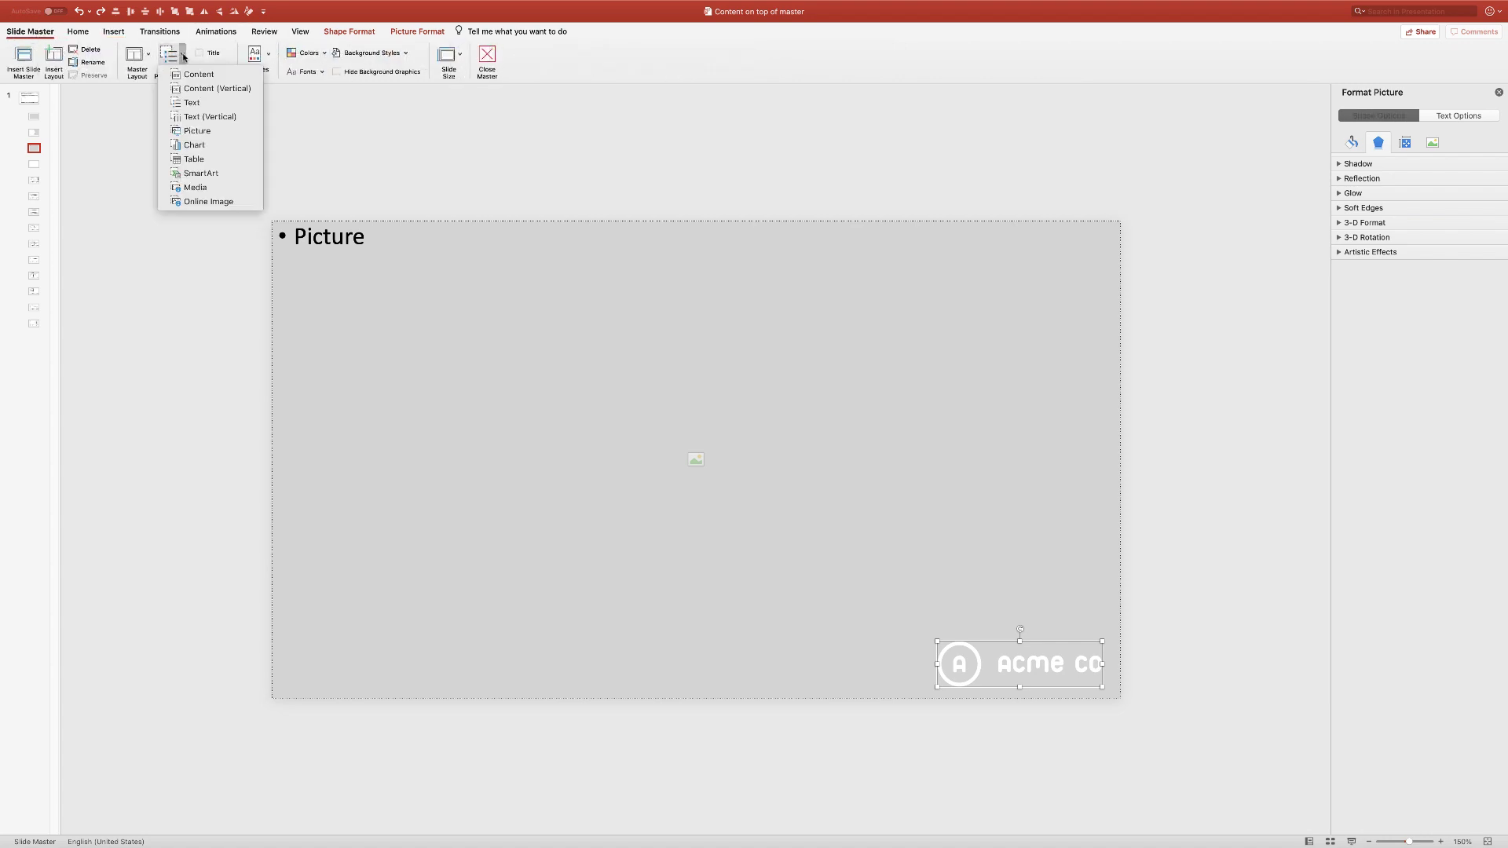
left_click(183, 103)
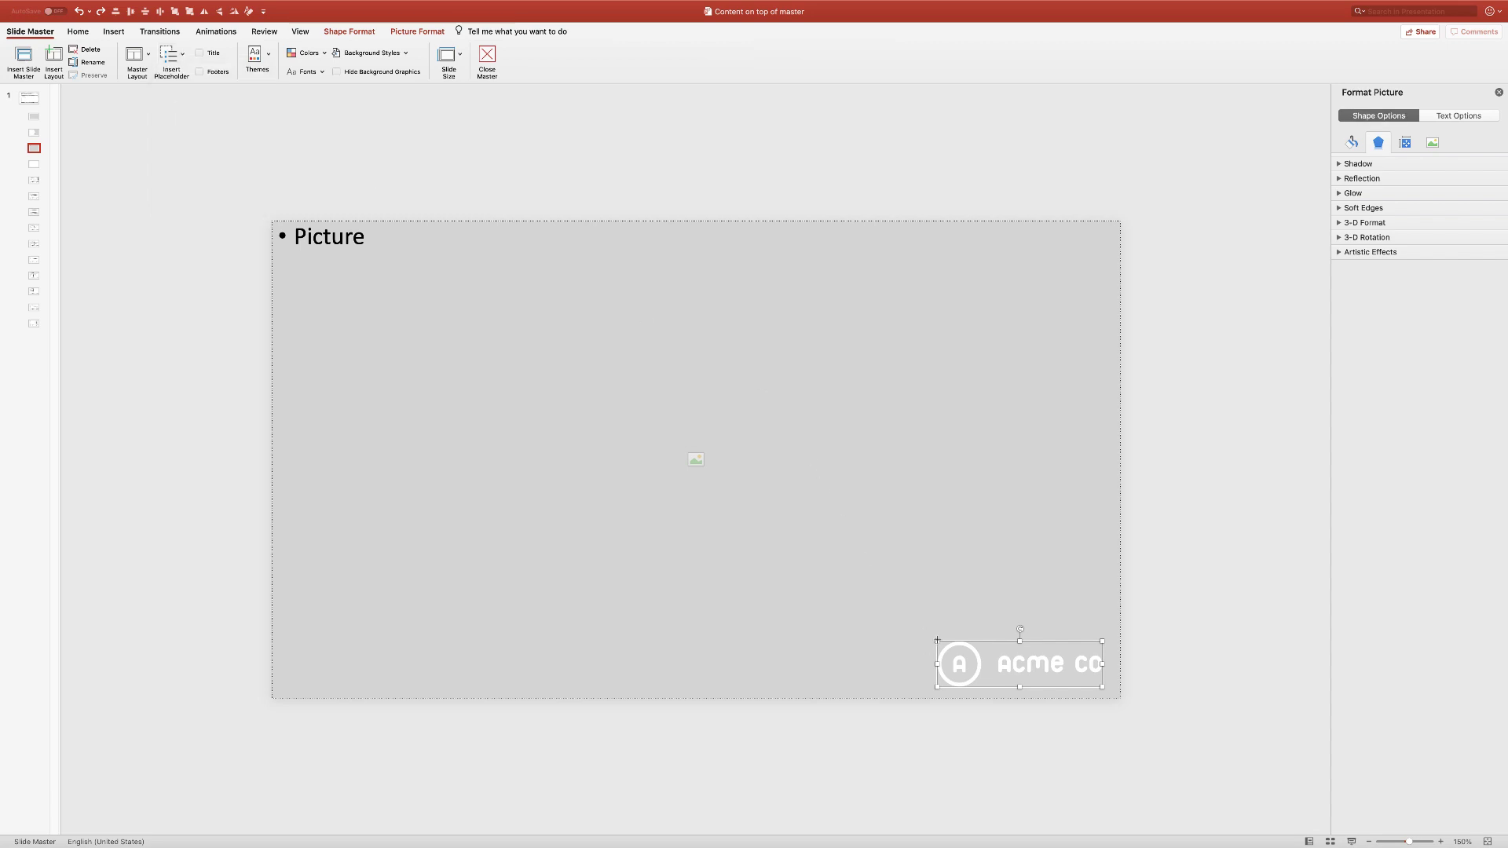
left_click_drag(936, 640, 1020, 641)
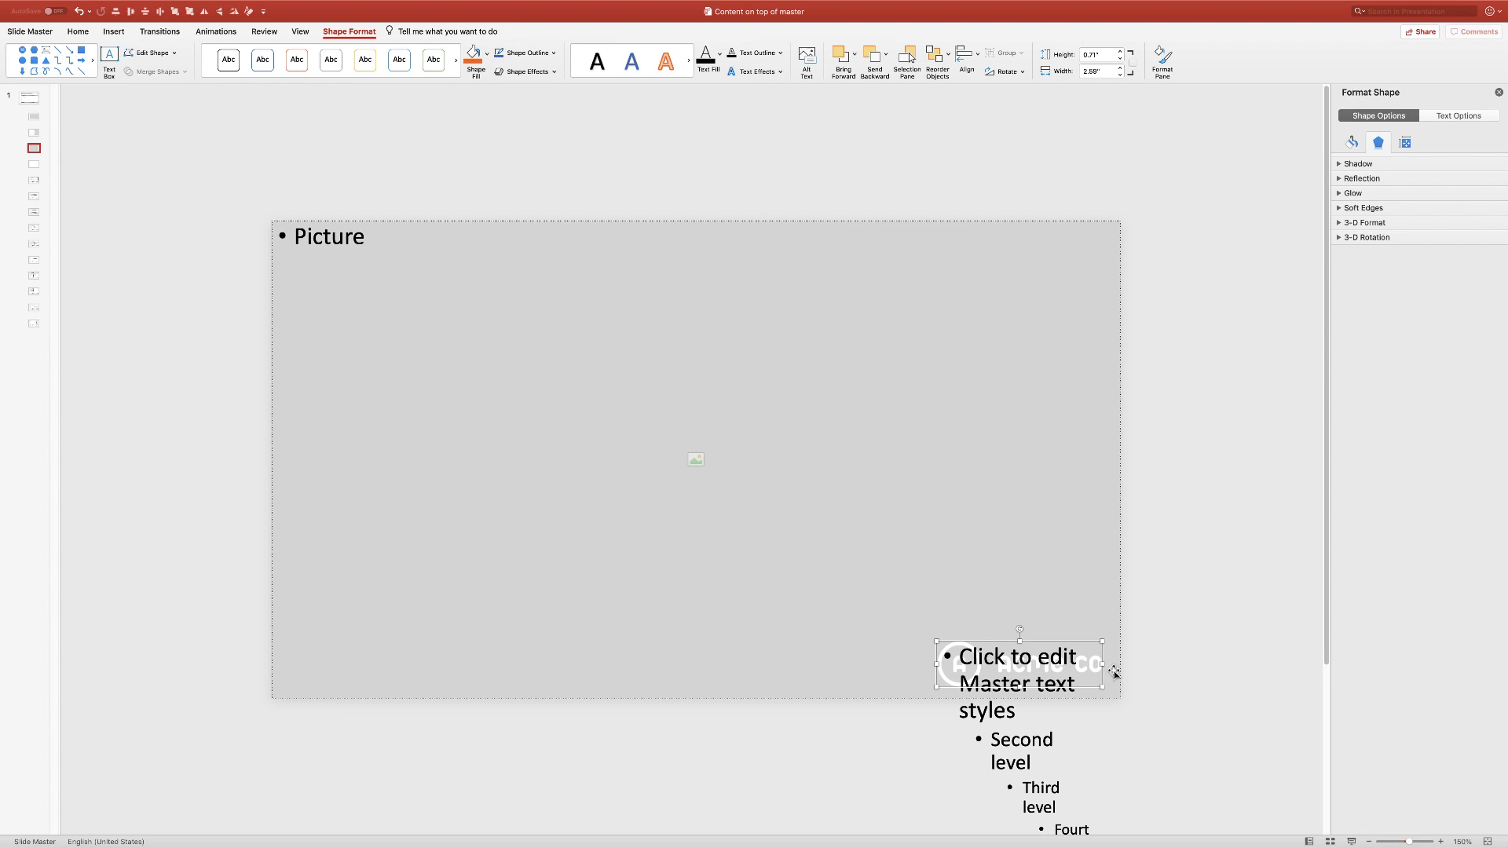
Step: Delete the Acme Co logo picture and move the text placeholder into its bottom-right corner spot
left_click_drag(1105, 664, 1103, 663)
left_click_drag(936, 665, 936, 664)
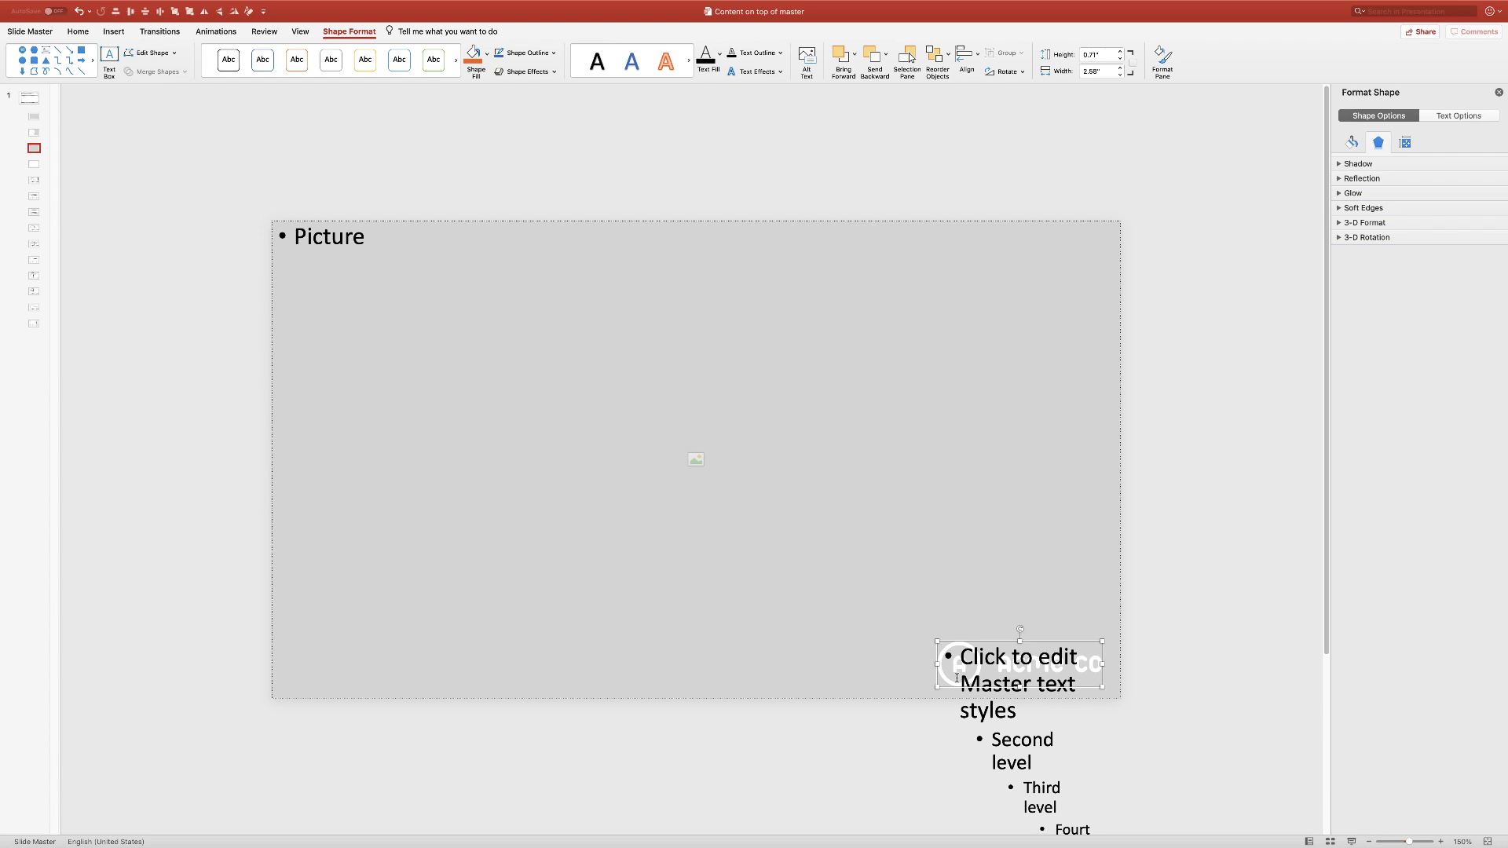
left_click_drag(959, 665, 805, 670)
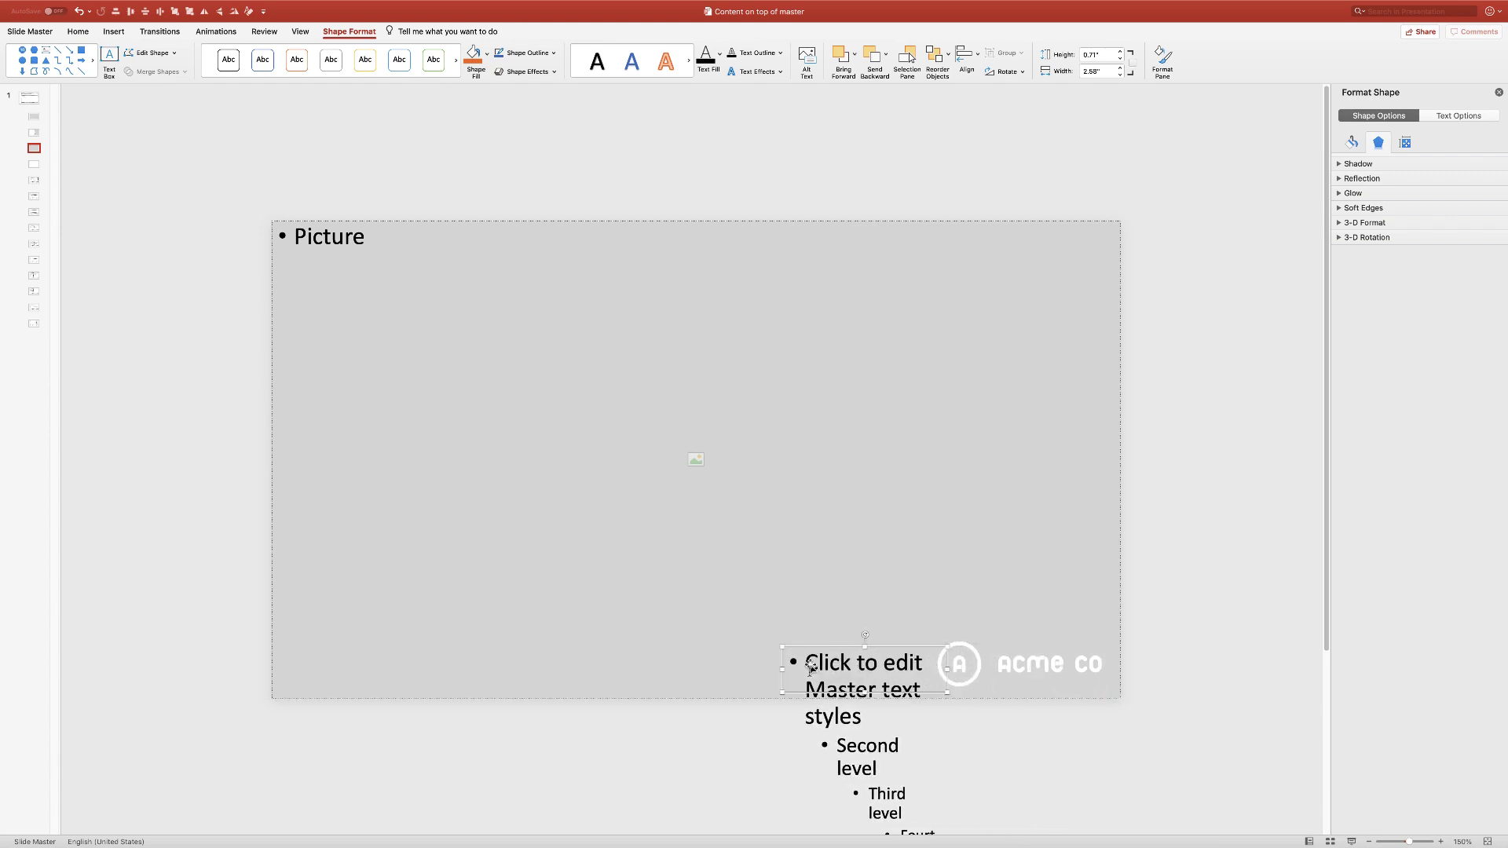
left_click(1011, 668)
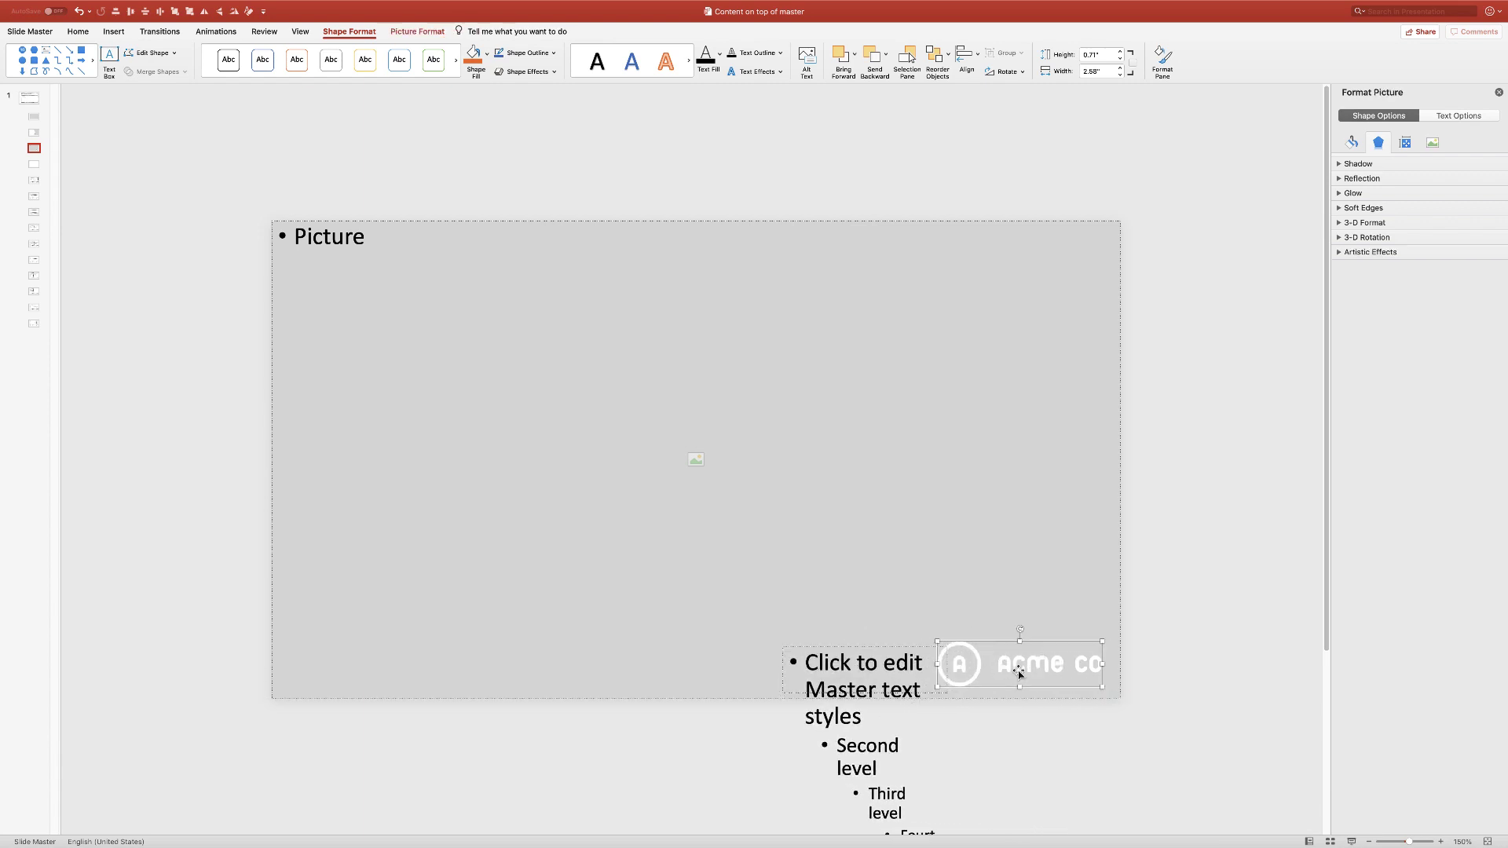
key("Delete")
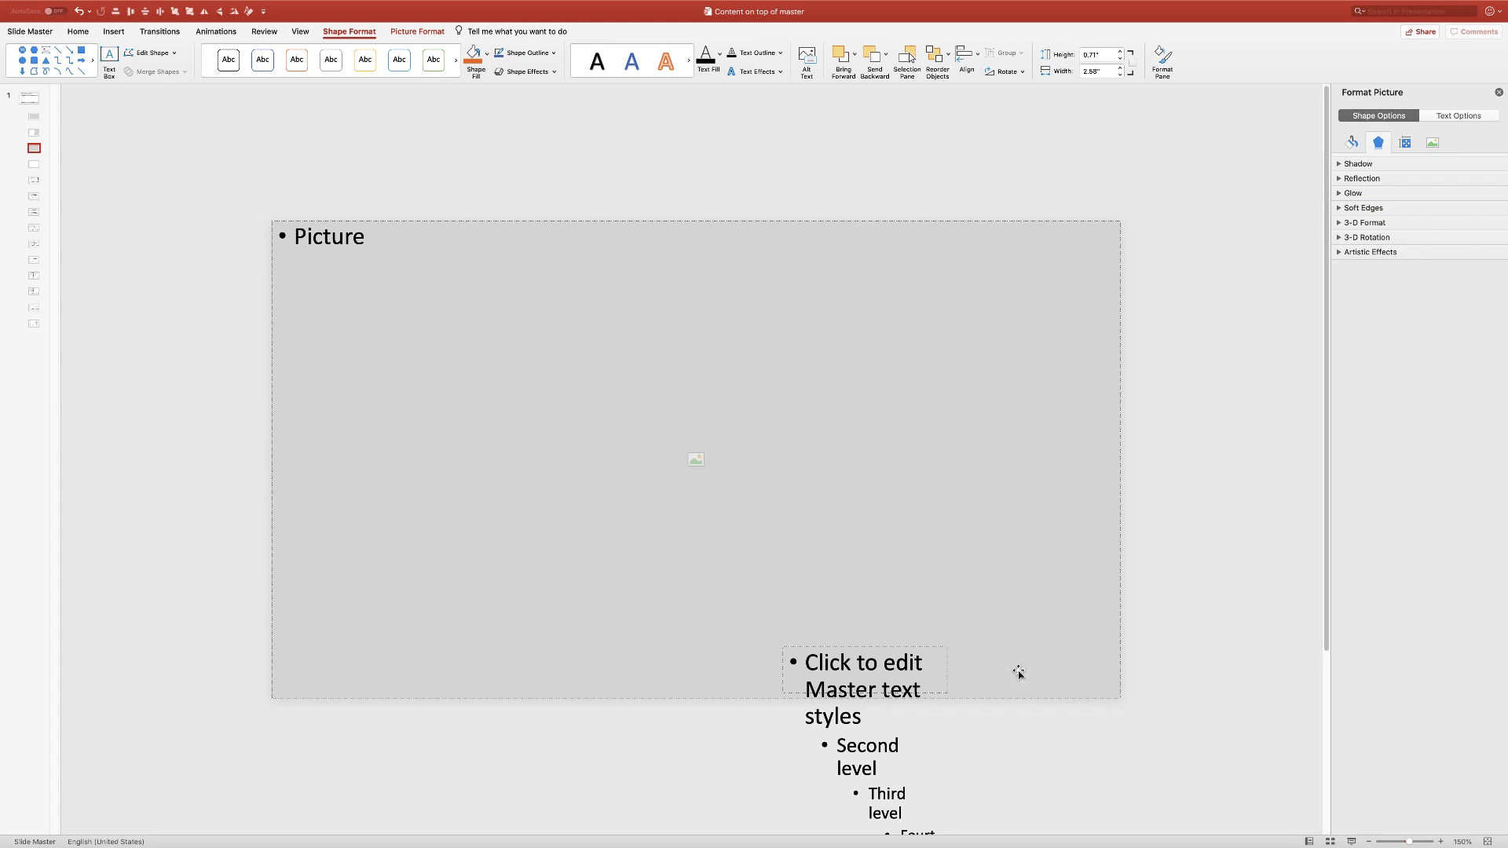
left_click(986, 649)
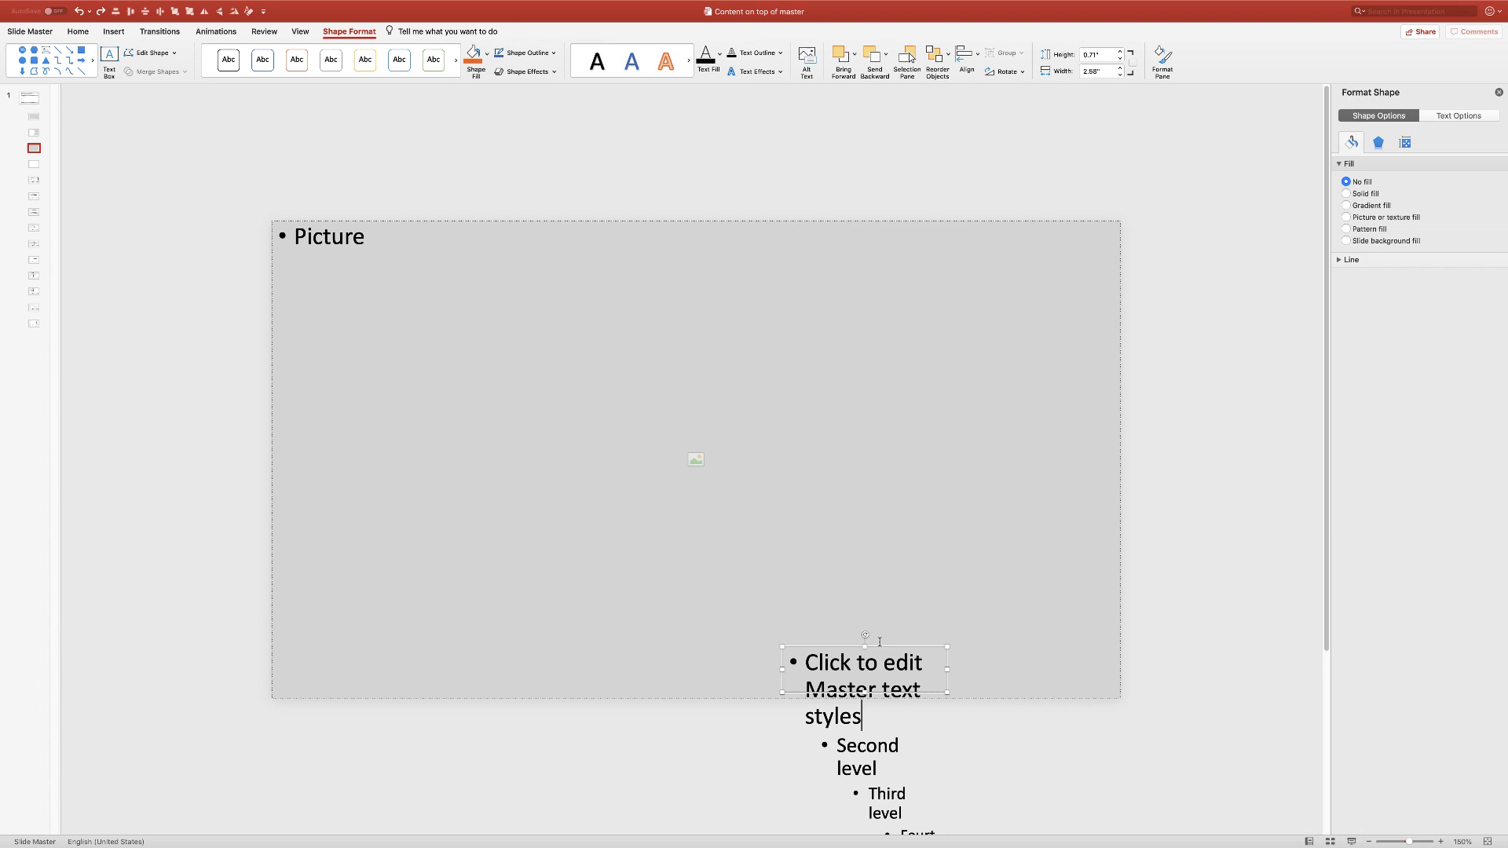
left_click_drag(878, 646, 1028, 635)
Step: Clear all sample text from the new text placeholder, leaving it empty
key("super+a")
scroll(995, 527, "down", 5)
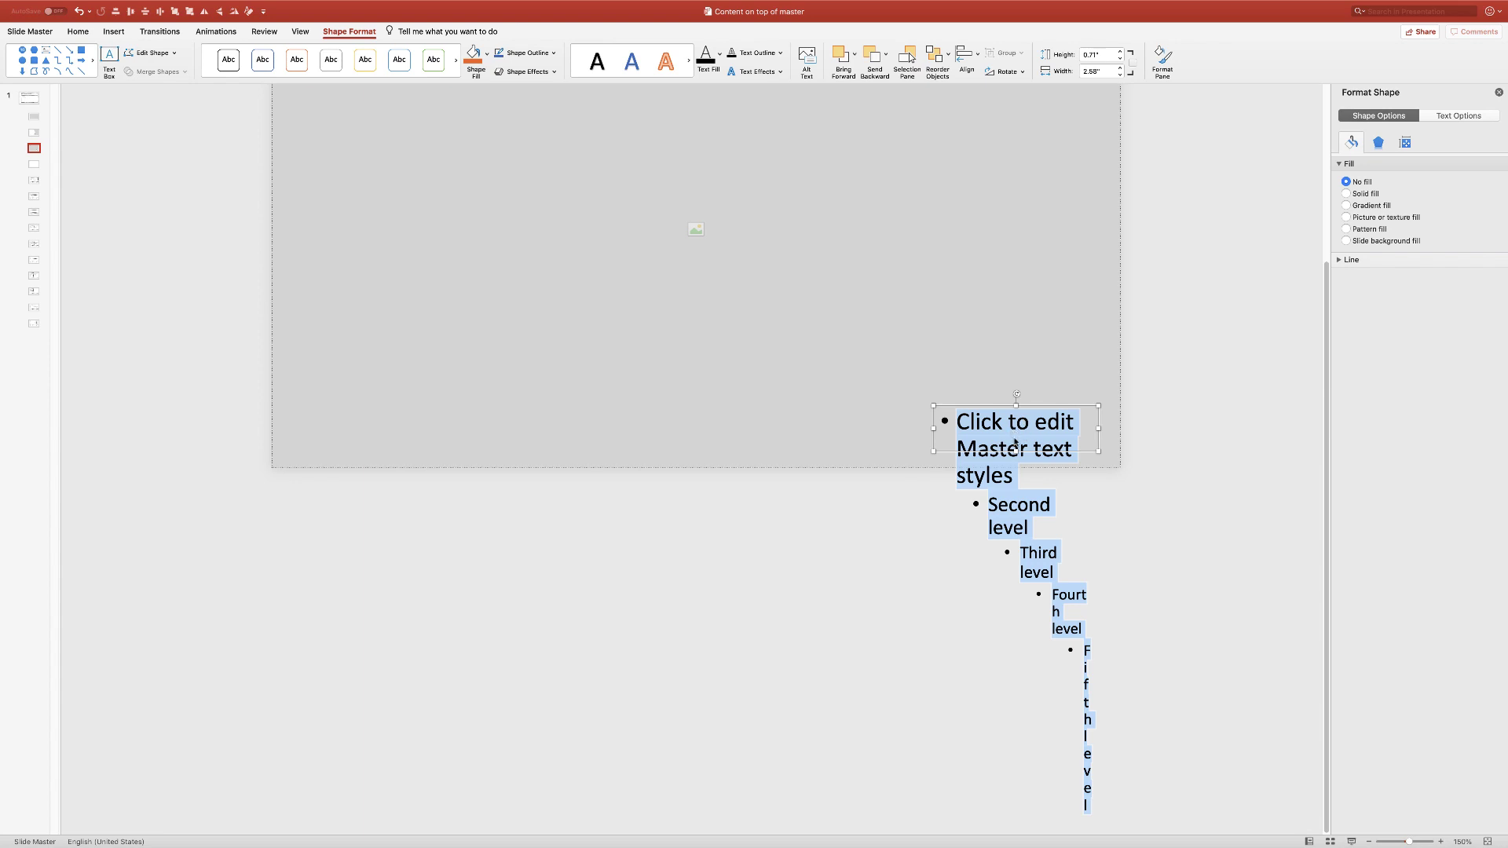
type("alskdfjaskdf")
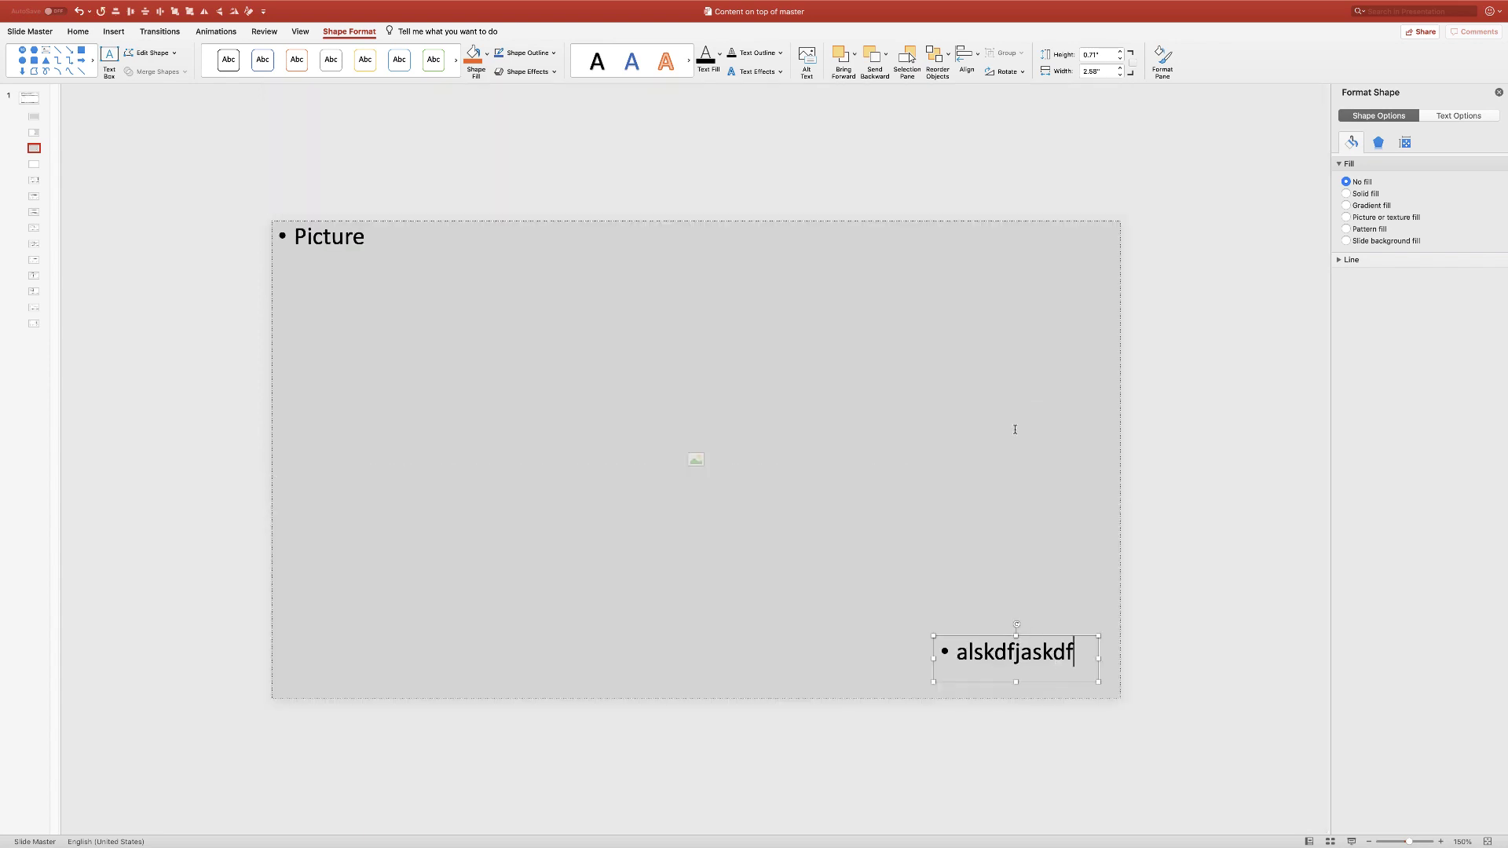
key("super+a")
key("BackSpace")
Step: Turn off the placeholder's bullet and give it a picture fill from Acme white.png
left_click(74, 32)
left_click(390, 53)
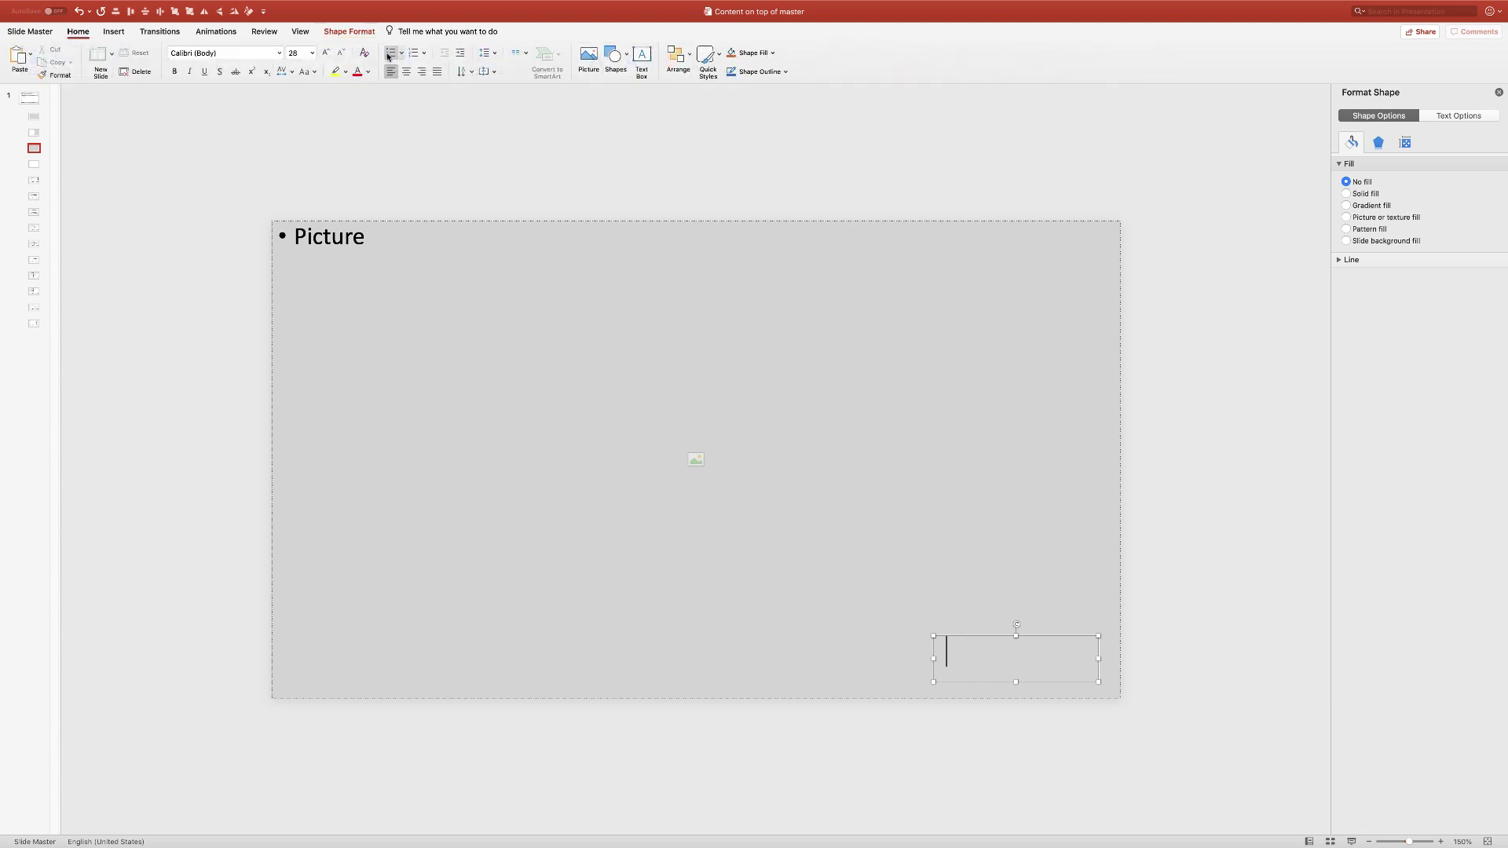
left_click(1072, 682)
left_click(1345, 218)
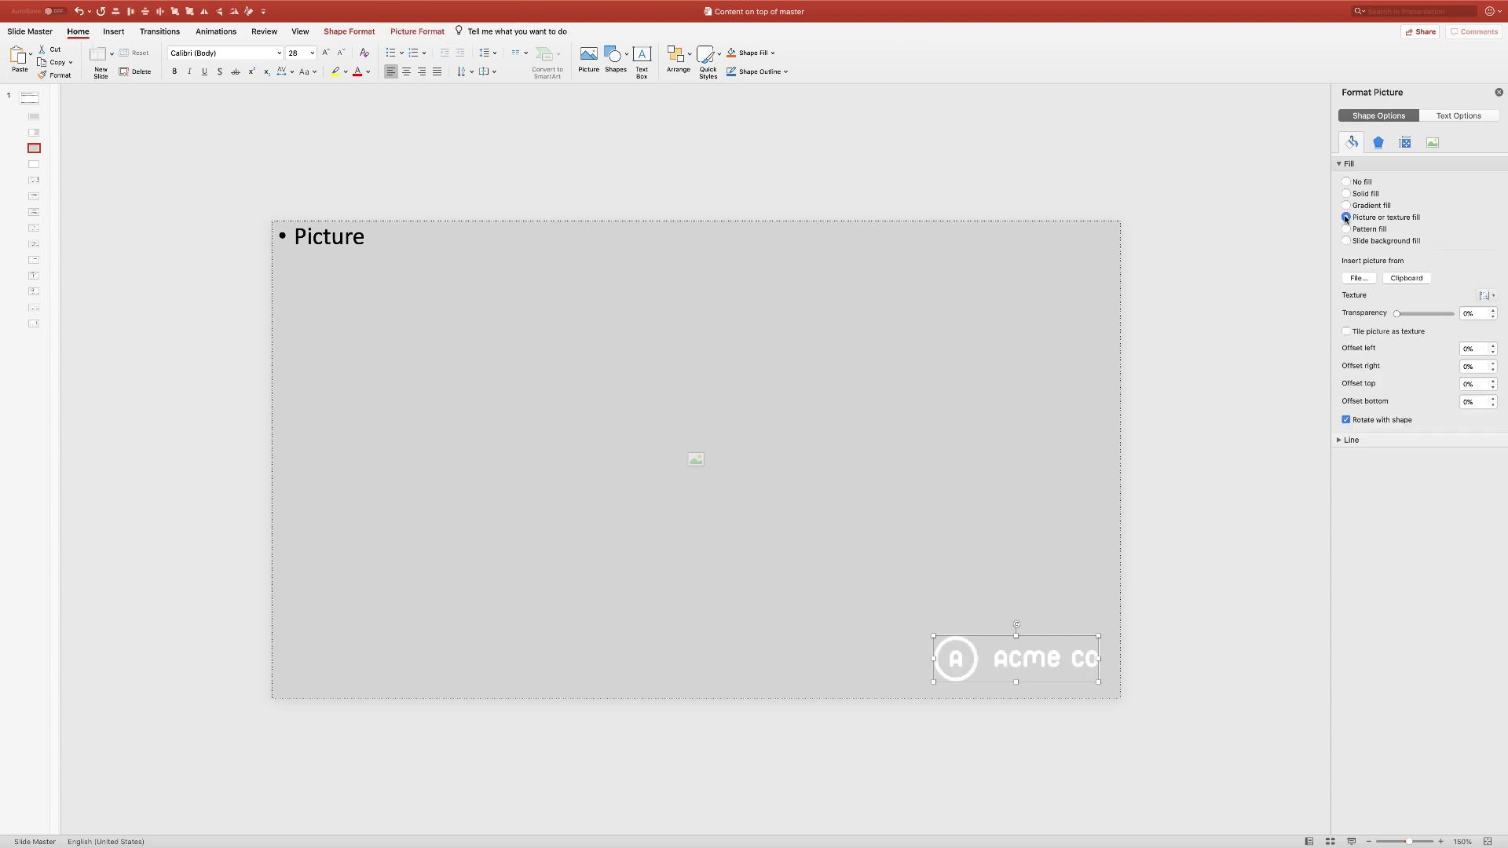
left_click(1356, 279)
left_click(599, 157)
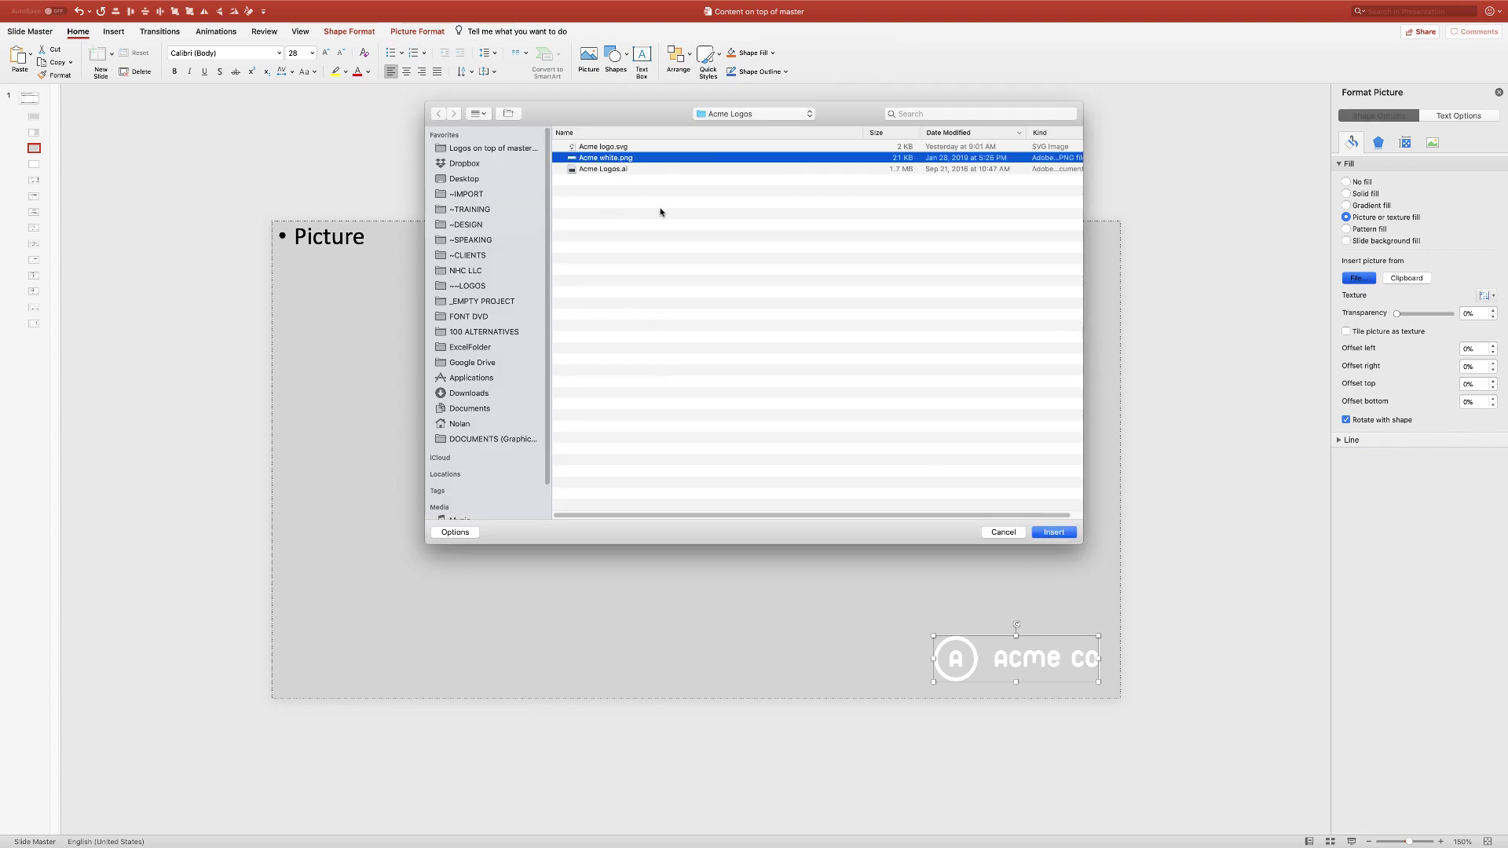
left_click(1052, 534)
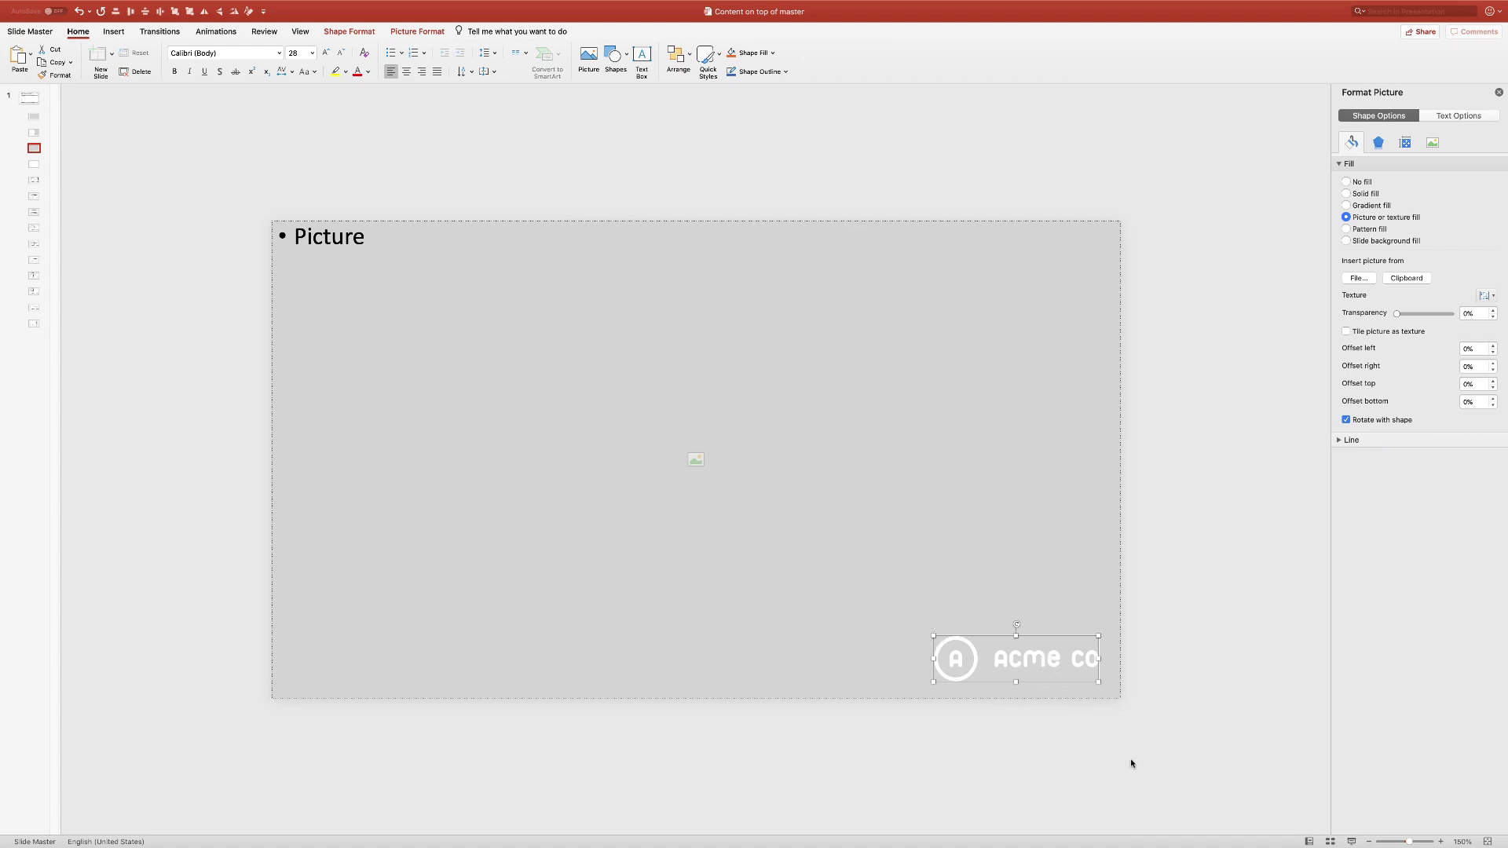
Step: Add a second slide after slide 1 using the custom picture-filled logo layout
left_click(1310, 843)
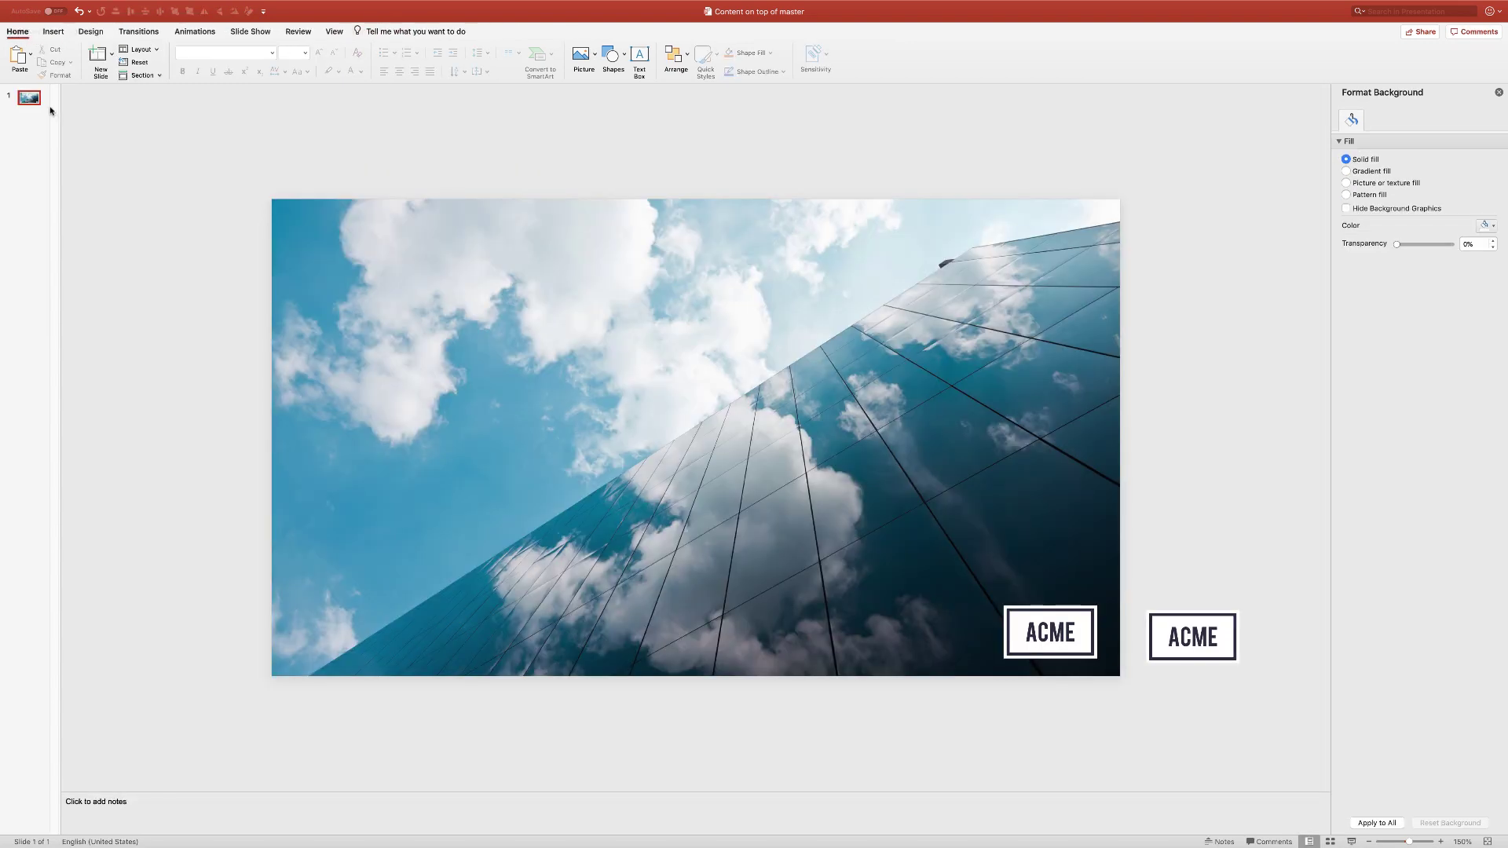
left_click(28, 98)
key("Return")
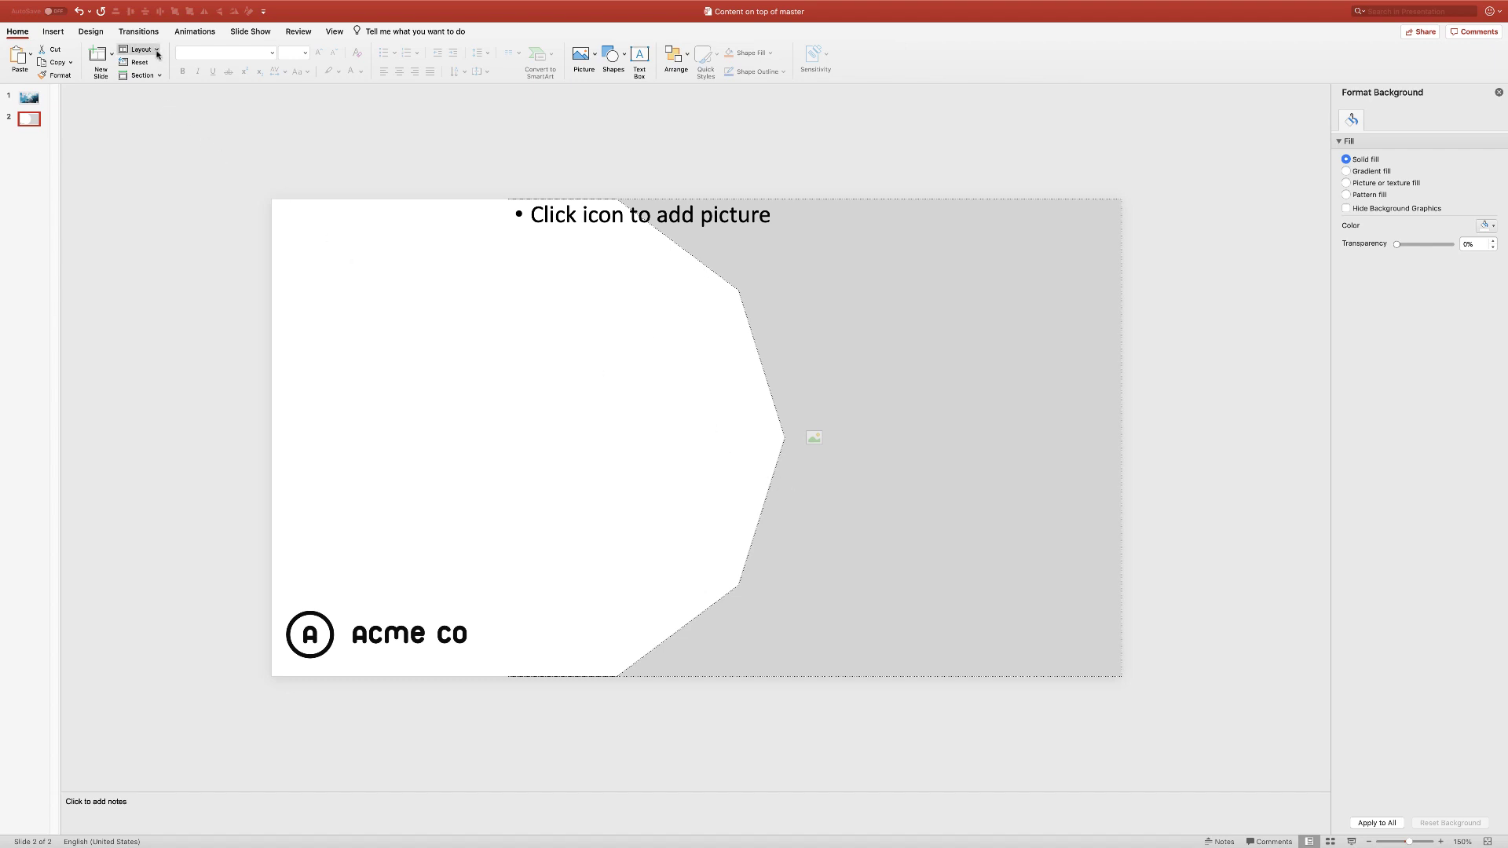
left_click(157, 52)
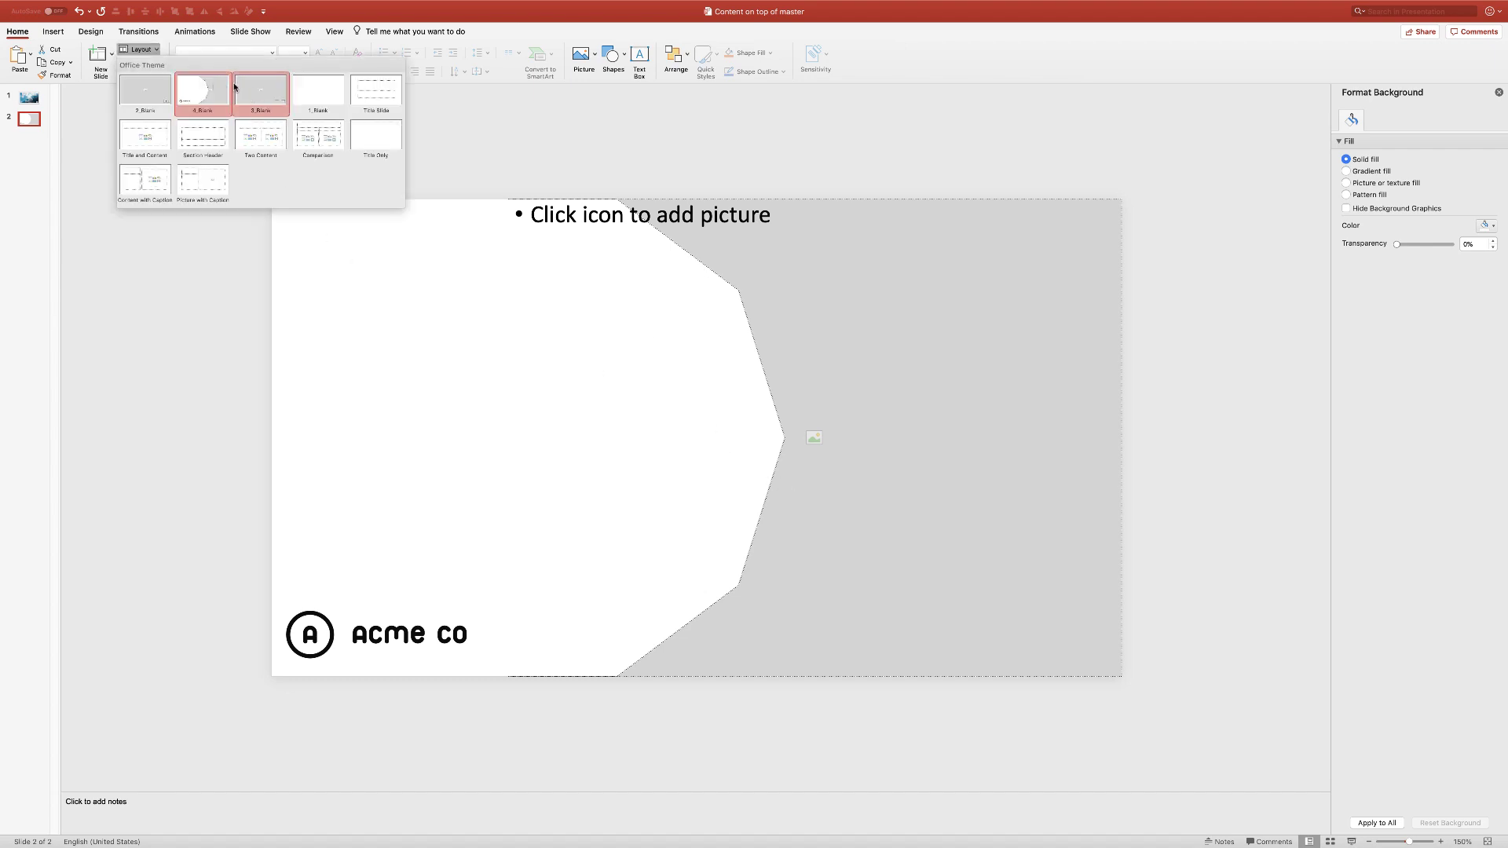
left_click(264, 94)
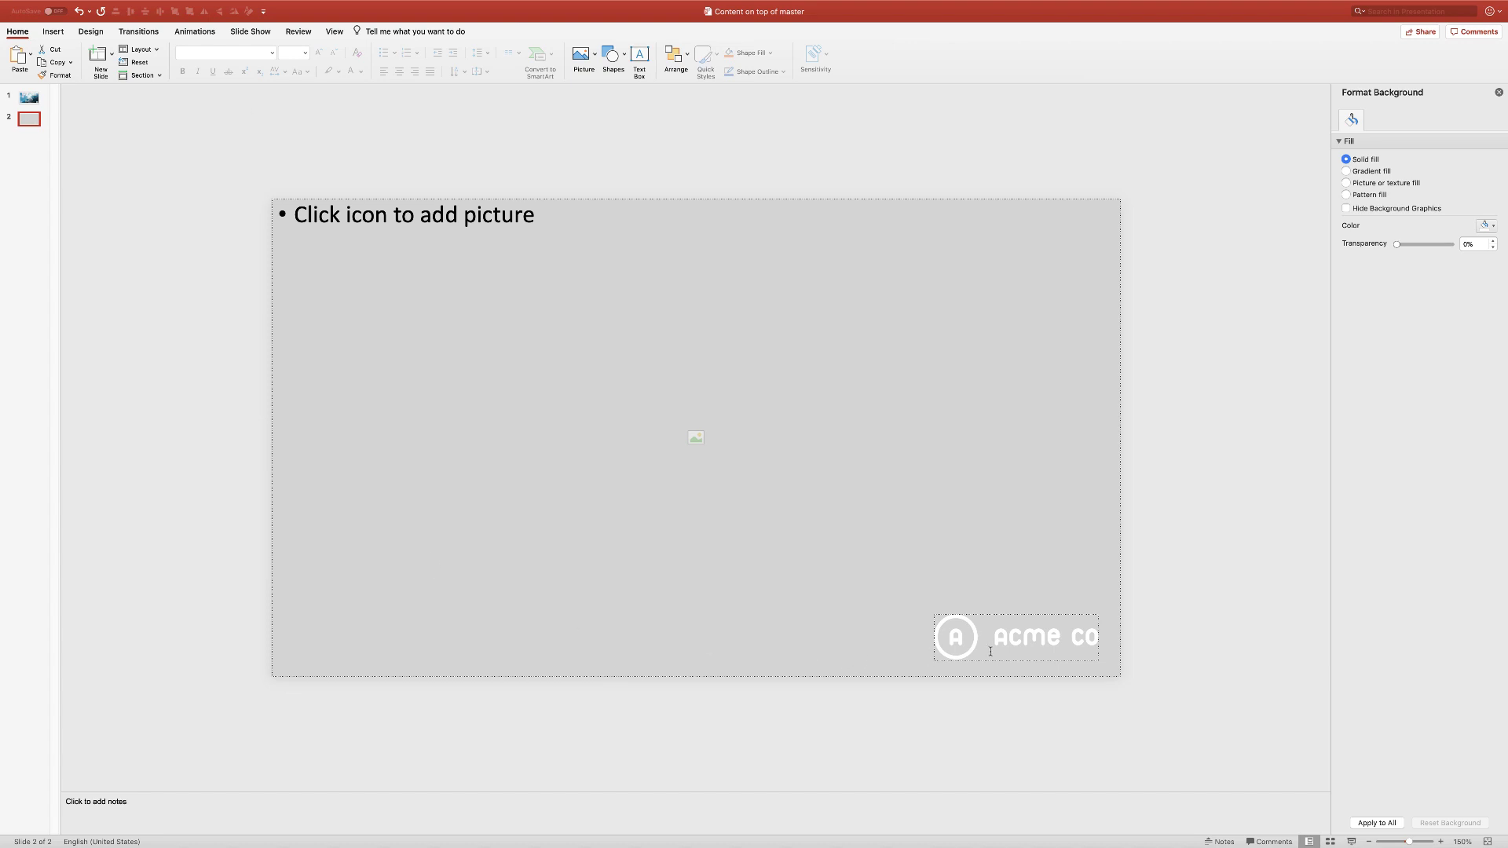
Step: Insert the cloud and glass-building photo from the Logos on top of master content folder
left_click(1003, 620)
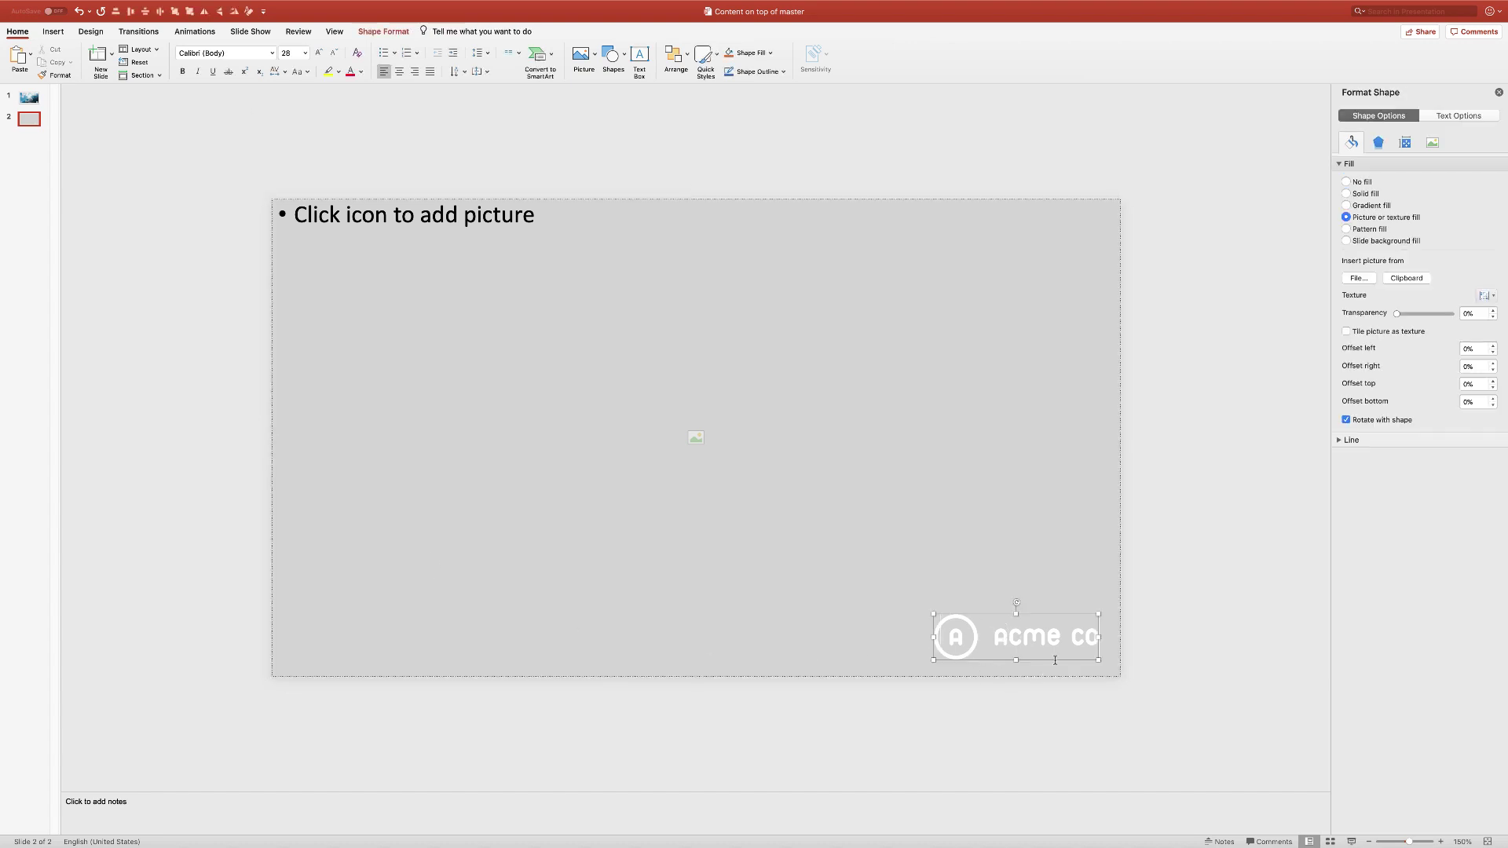
left_click(697, 439)
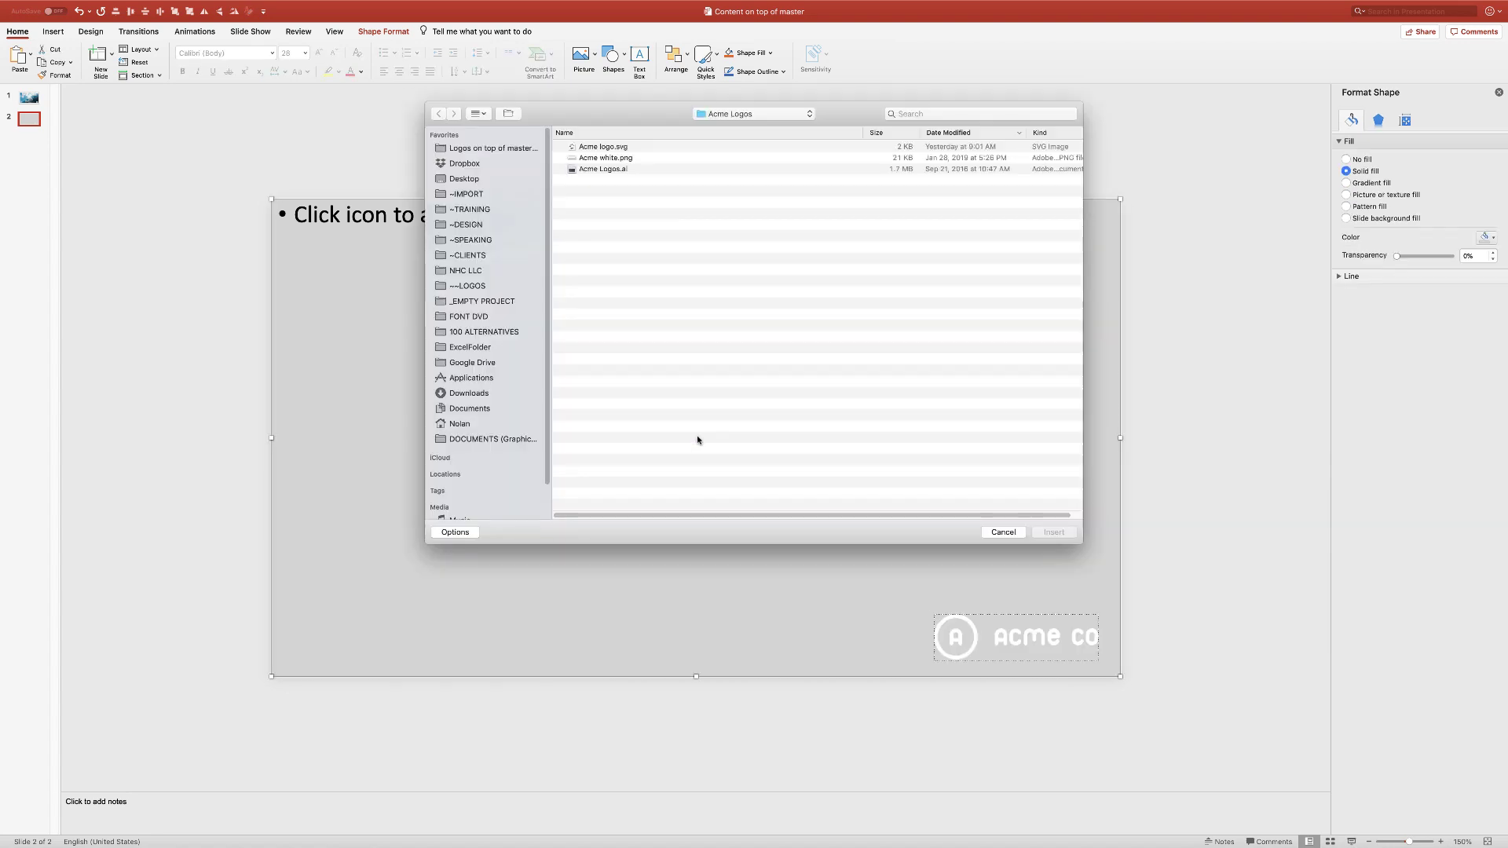
left_click(715, 116)
left_click(712, 128)
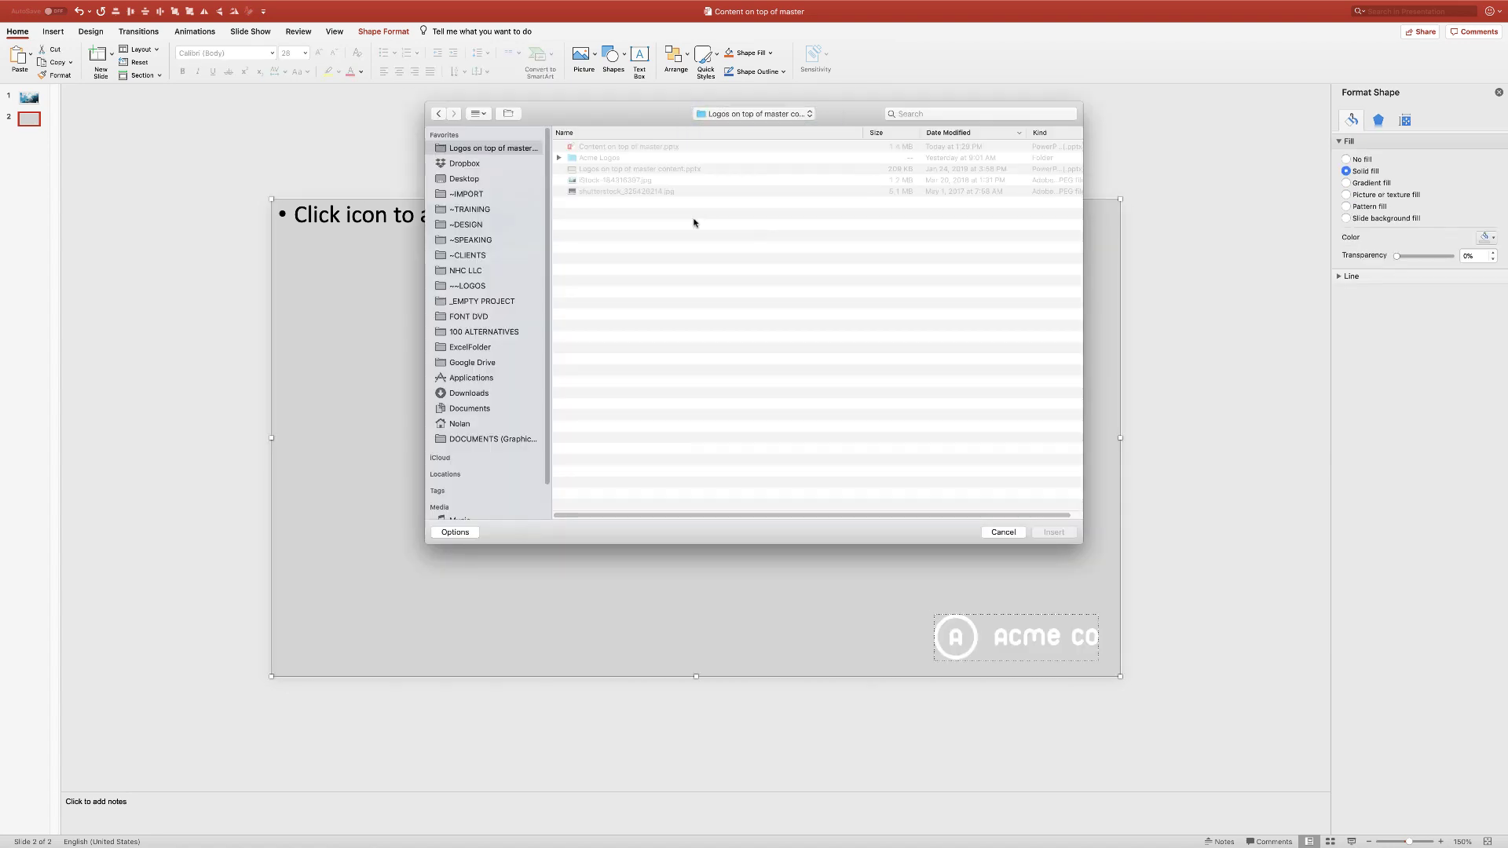
double_click(596, 181)
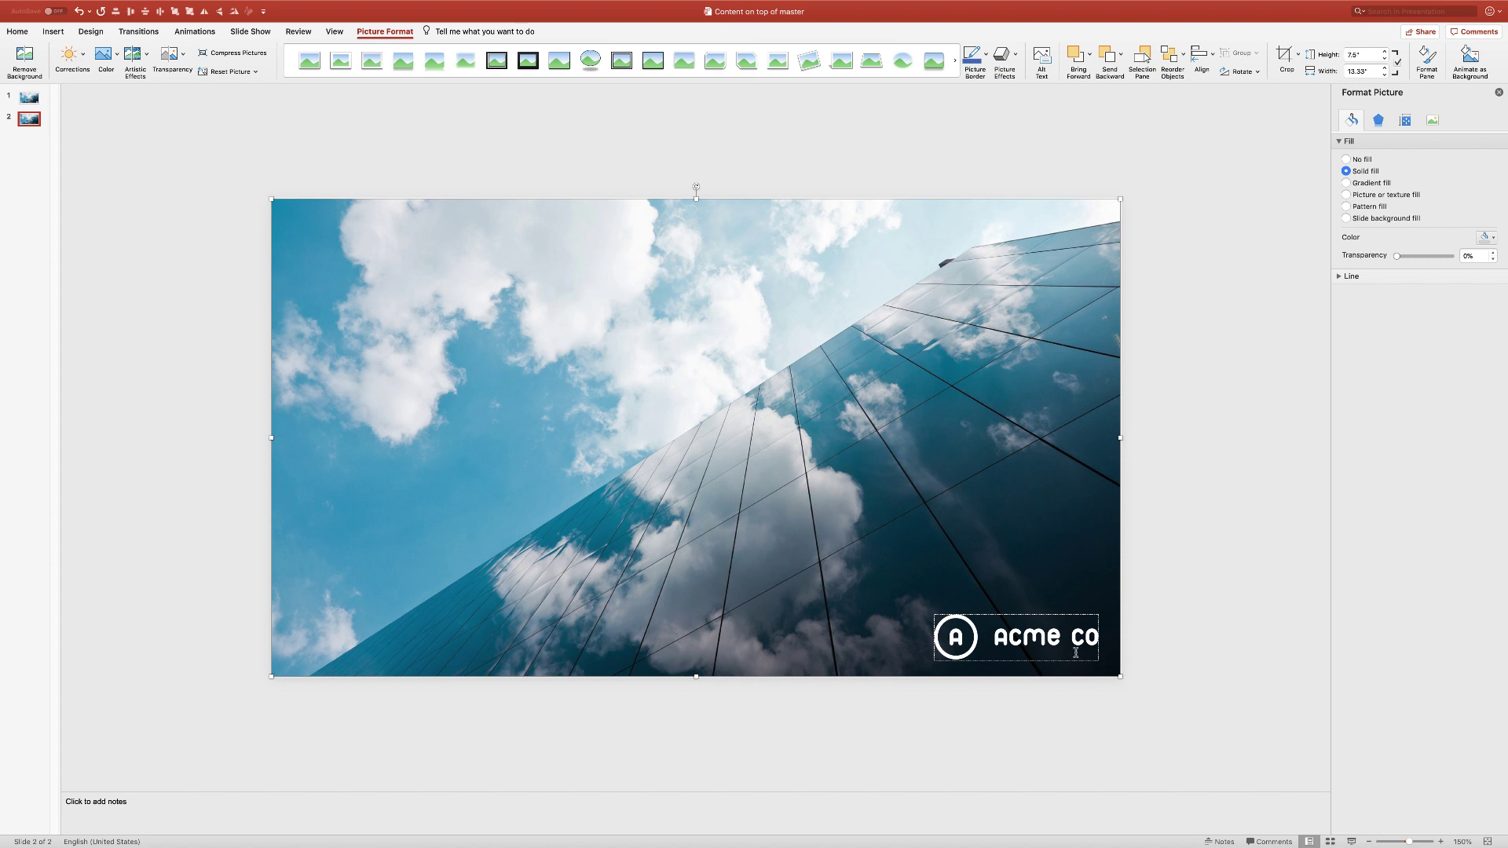
left_click(1060, 618)
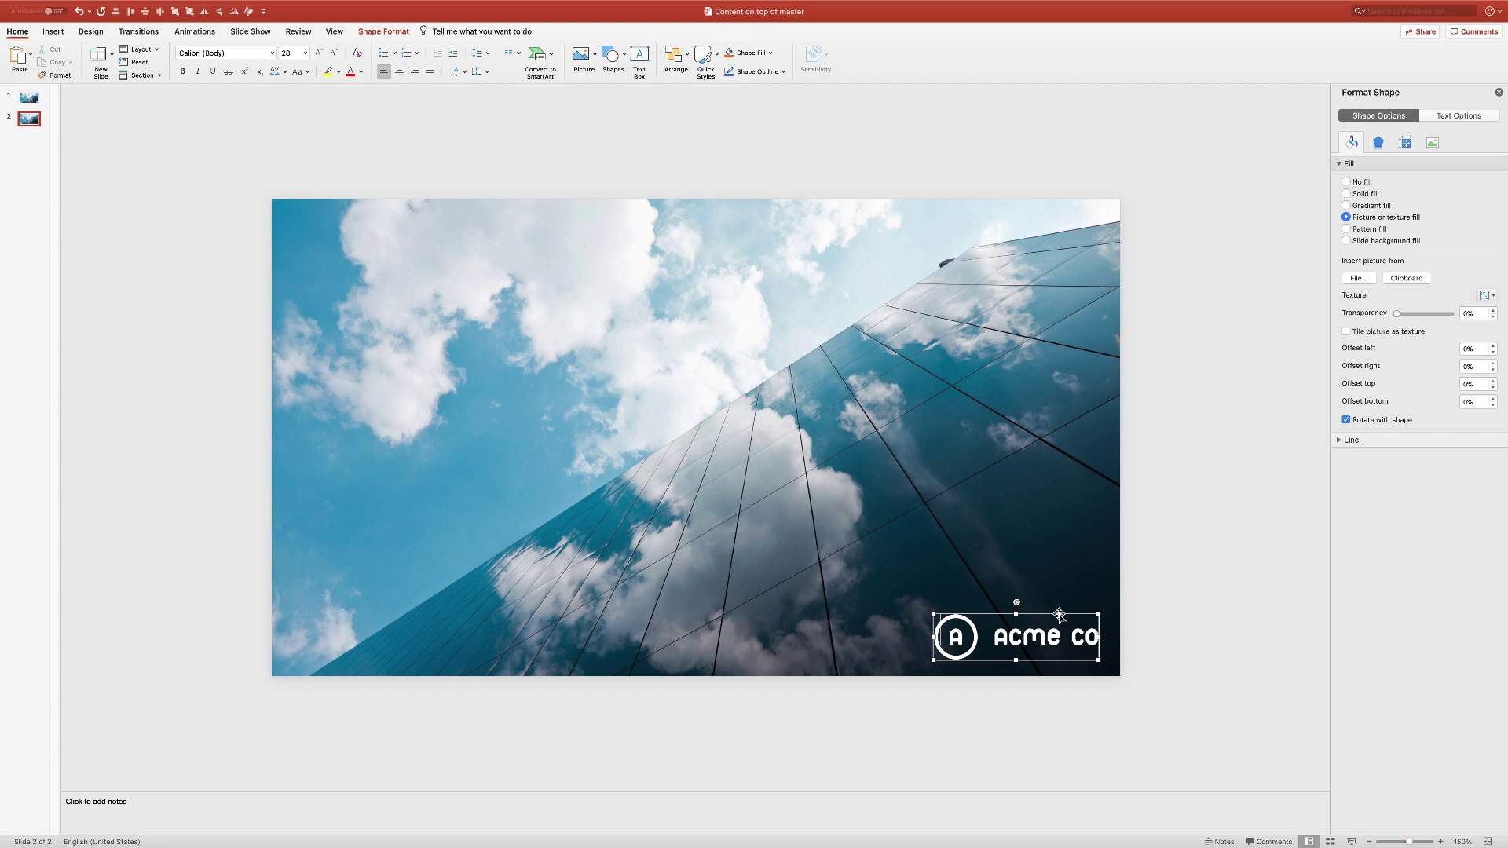
mouse_move(1059, 613)
left_mouse_down()
mouse_move(950, 597)
mouse_move(1005, 617)
mouse_move(1051, 597)
mouse_move(1036, 577)
mouse_move(1045, 616)
left_mouse_up()
left_click(1028, 625)
key("super+v")
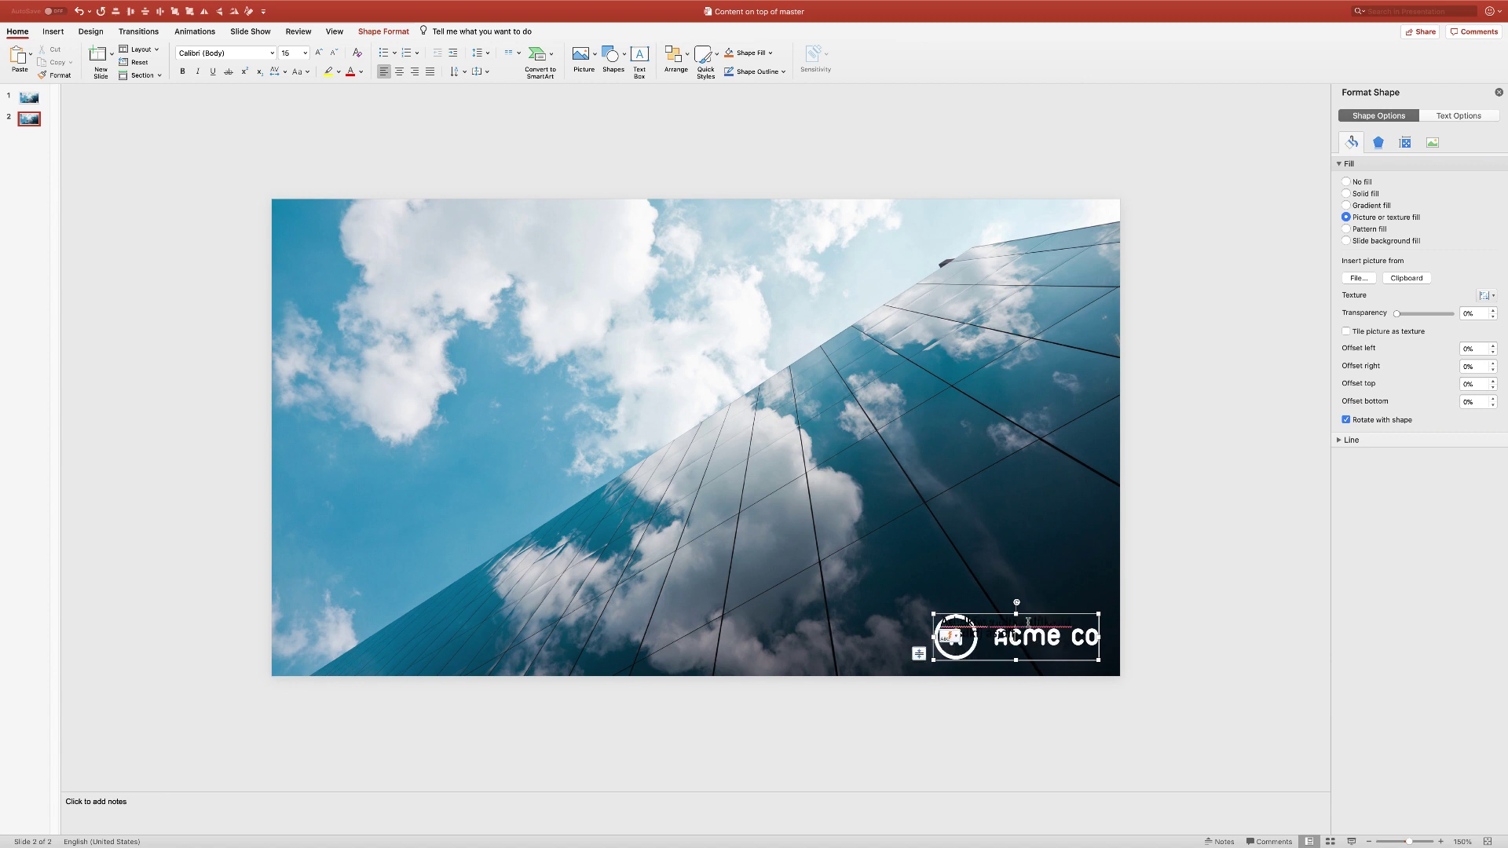
key("super+z")
left_click(1191, 639)
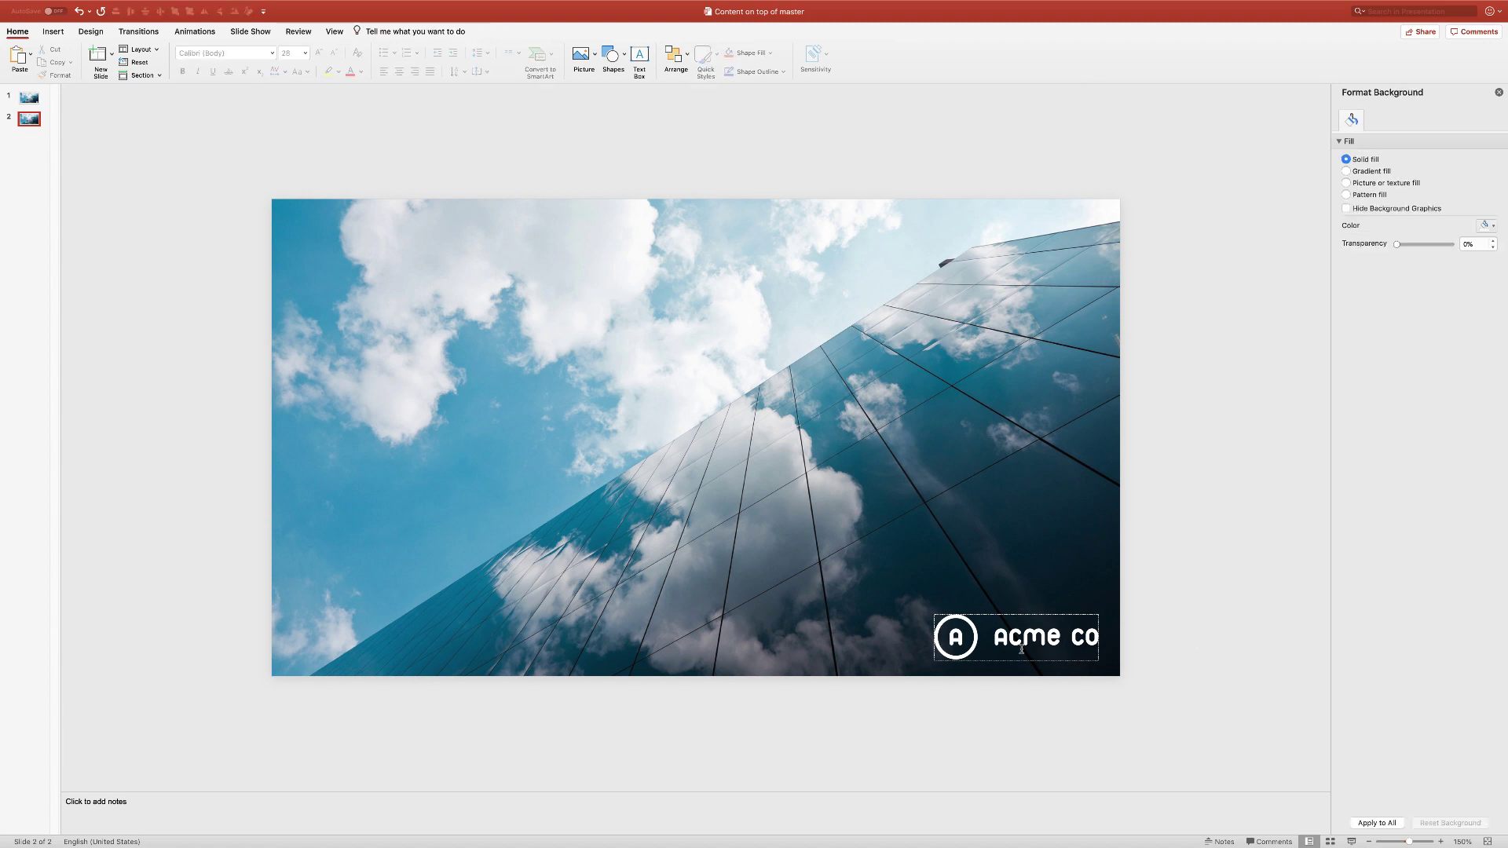